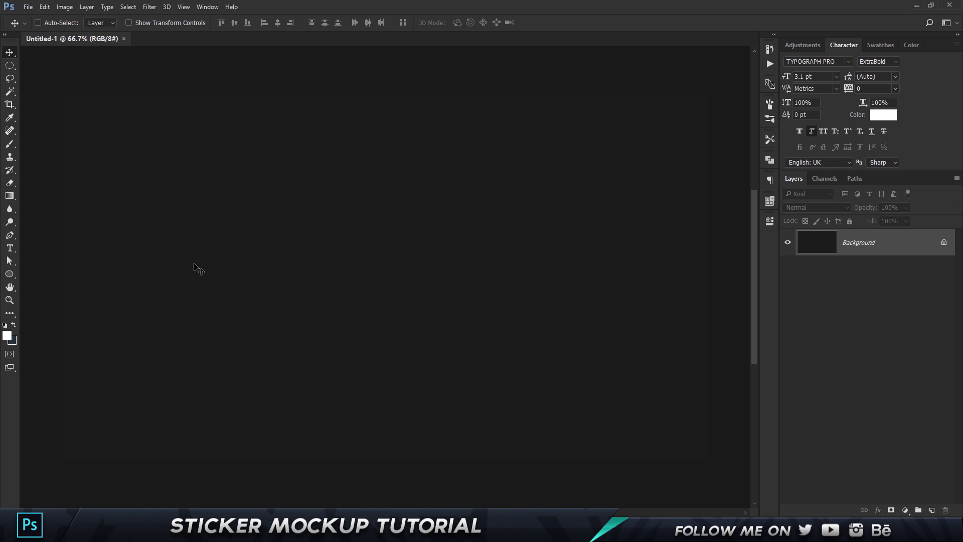
- Fill the canvas white, then refill the Background with a brick-red foreground colour
key(alt+BackSpace)
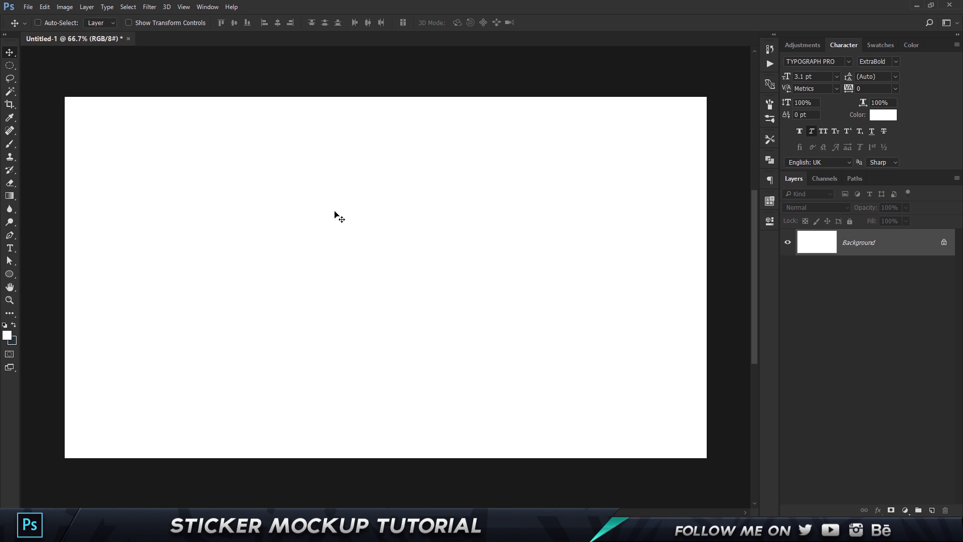
click(8, 336)
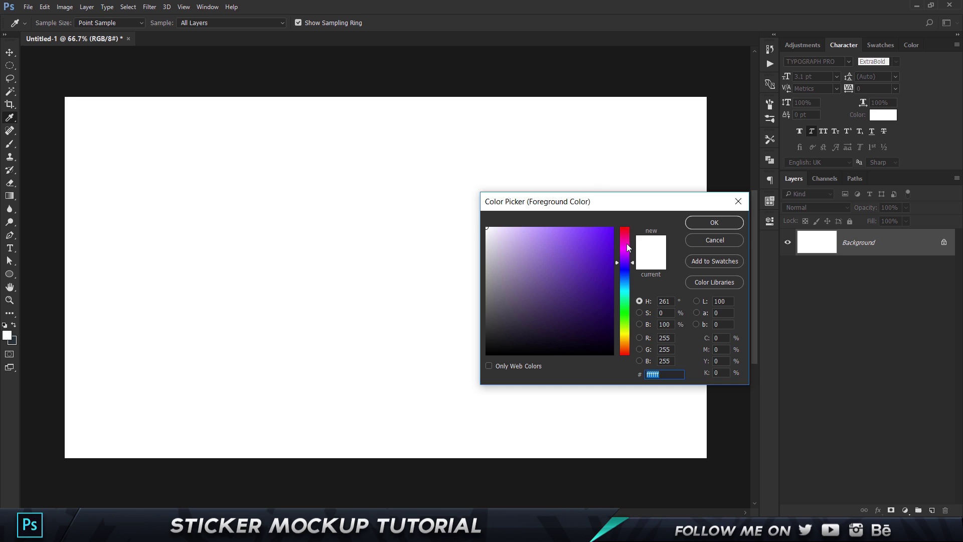
drag(627, 243, 567, 269)
click(601, 245)
click(694, 222)
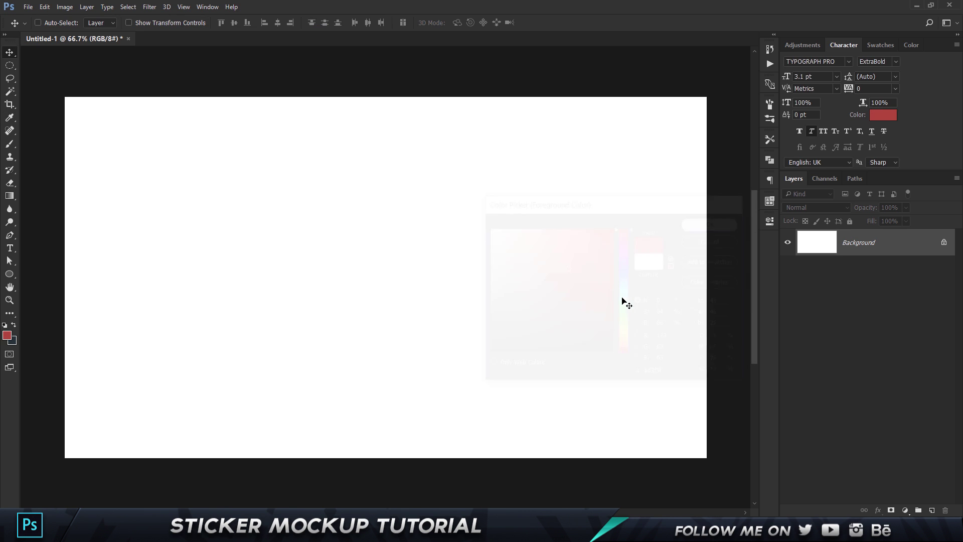
key(alt+BackSpace)
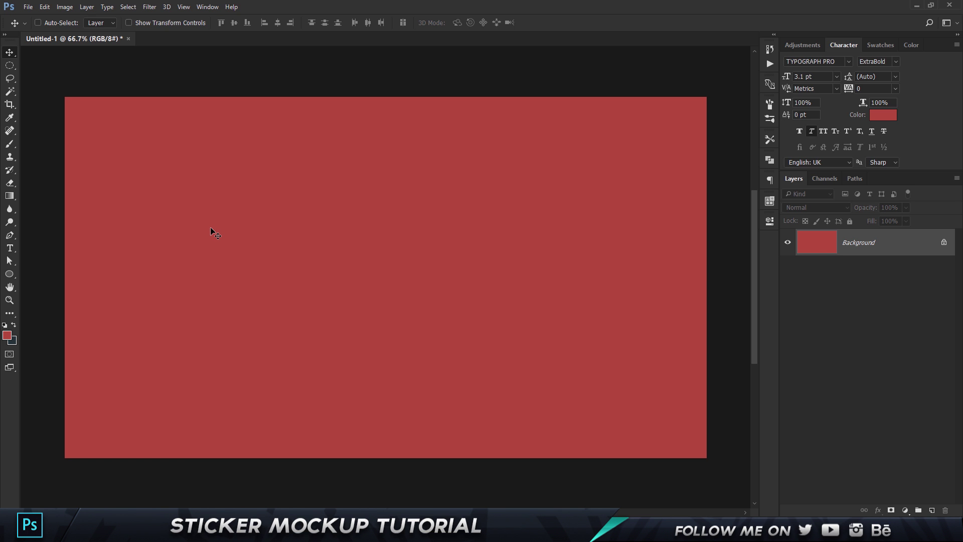
click(28, 6)
- Place DC_Stroked Logo.png as an embedded layer centred on the red canvas
click(191, 167)
click(26, 7)
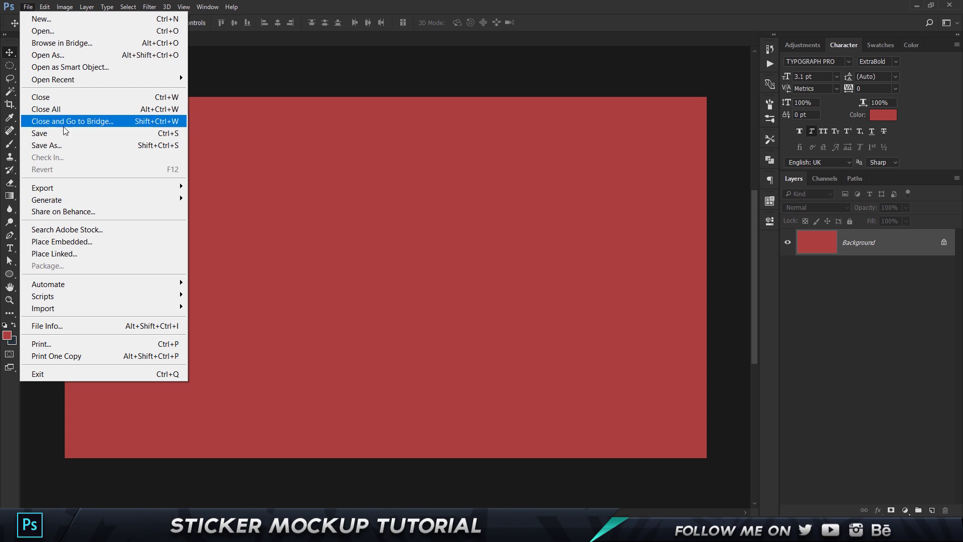
click(64, 243)
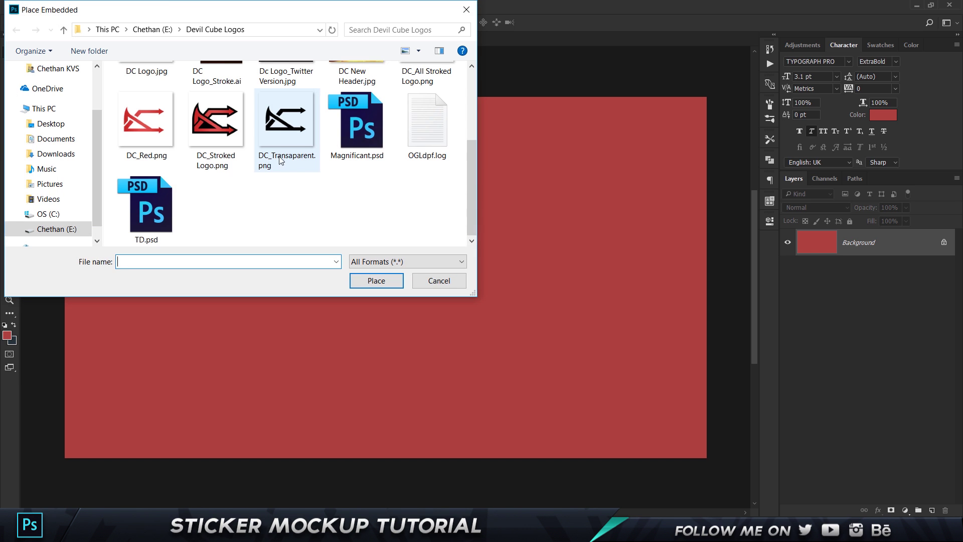
scroll(239, 141, up, 2)
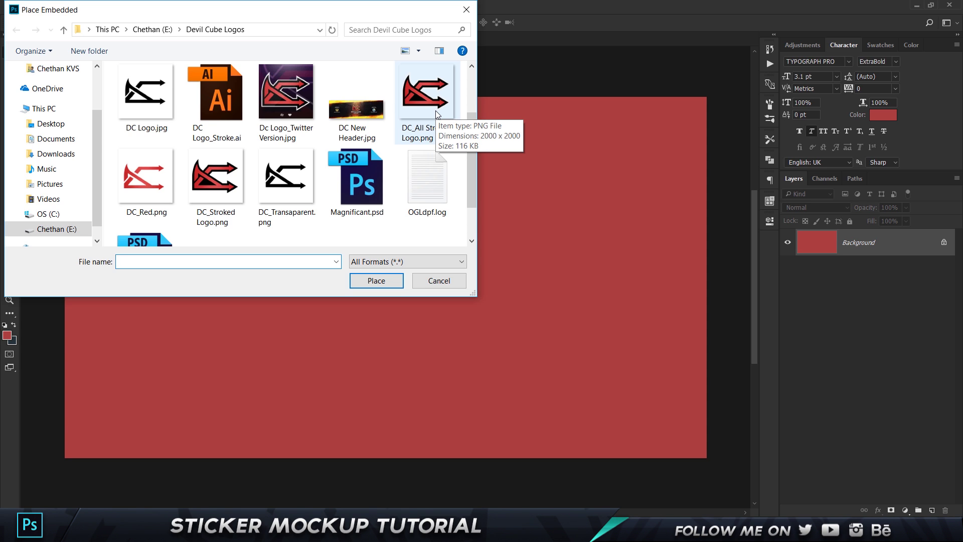
click(216, 178)
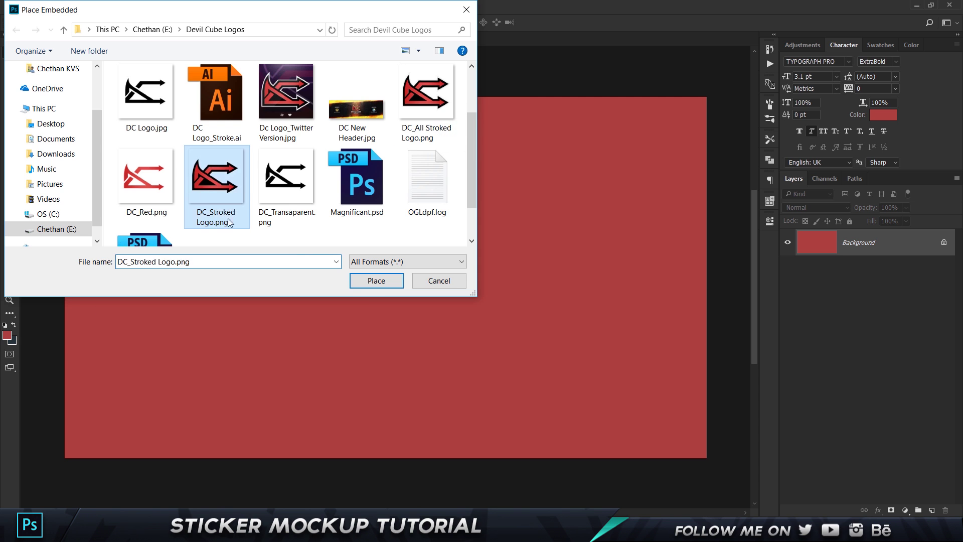
click(376, 280)
key(Return)
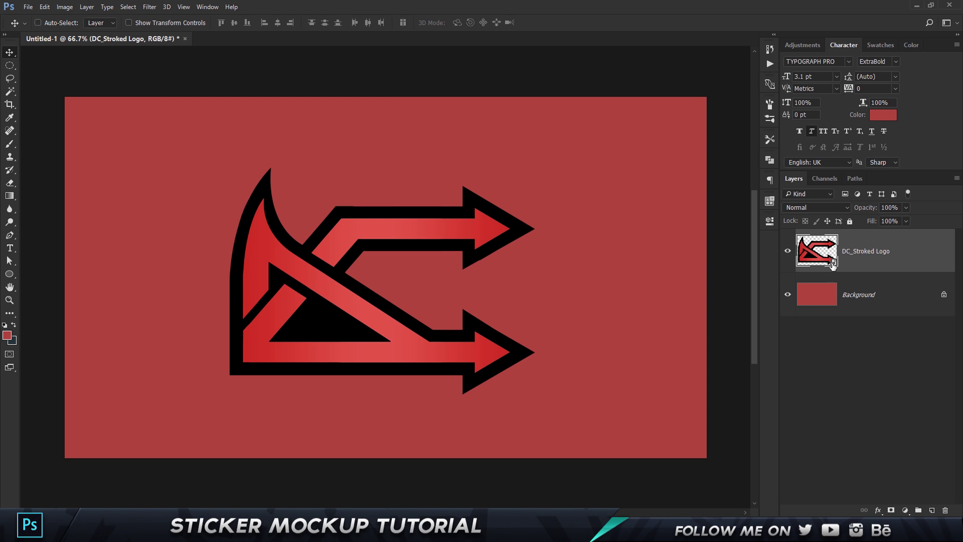
- Convert the DC_Stroked Logo layer to a smart object, then open and close its .psb contents
right_click(889, 242)
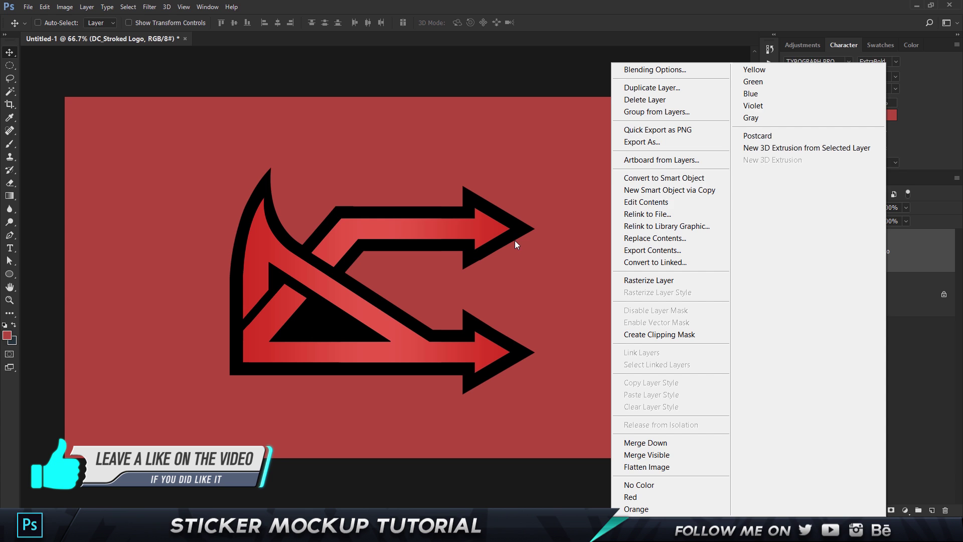
click(661, 179)
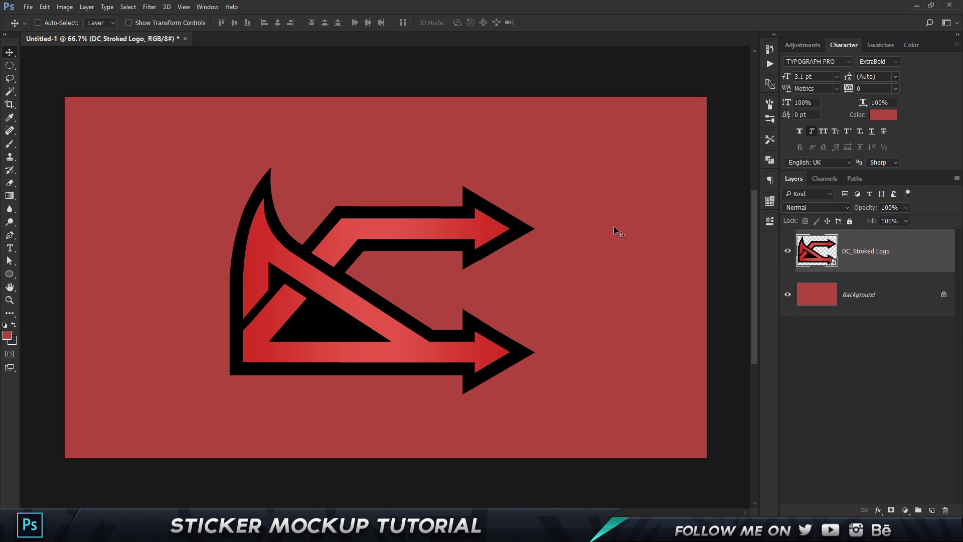
double_click(816, 254)
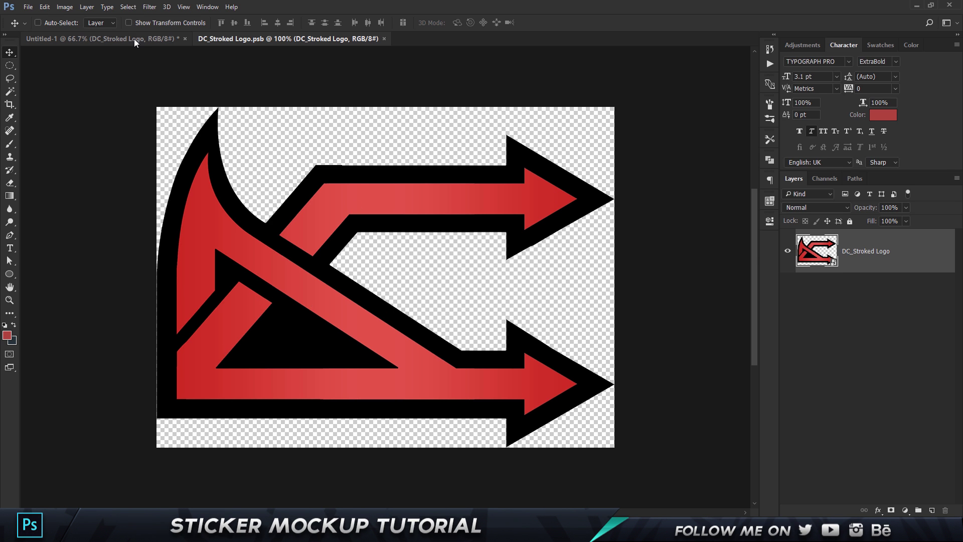
click(384, 39)
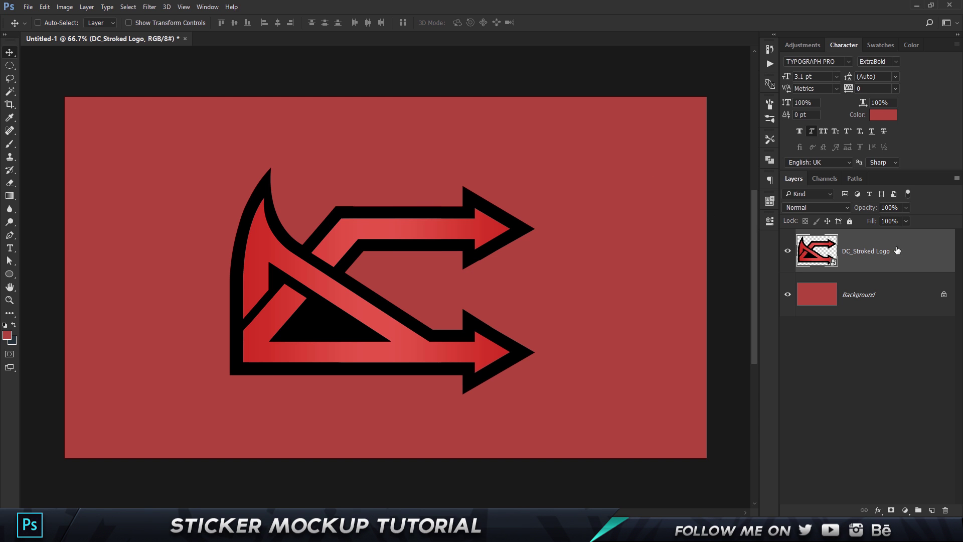
- Add a 25 px white outside Stroke to the logo's layer style
double_click(925, 256)
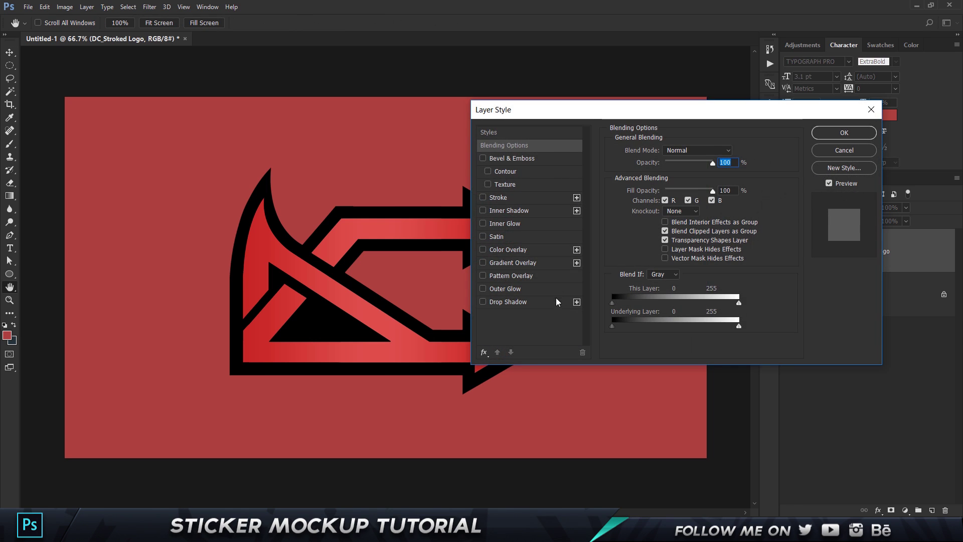
click(501, 197)
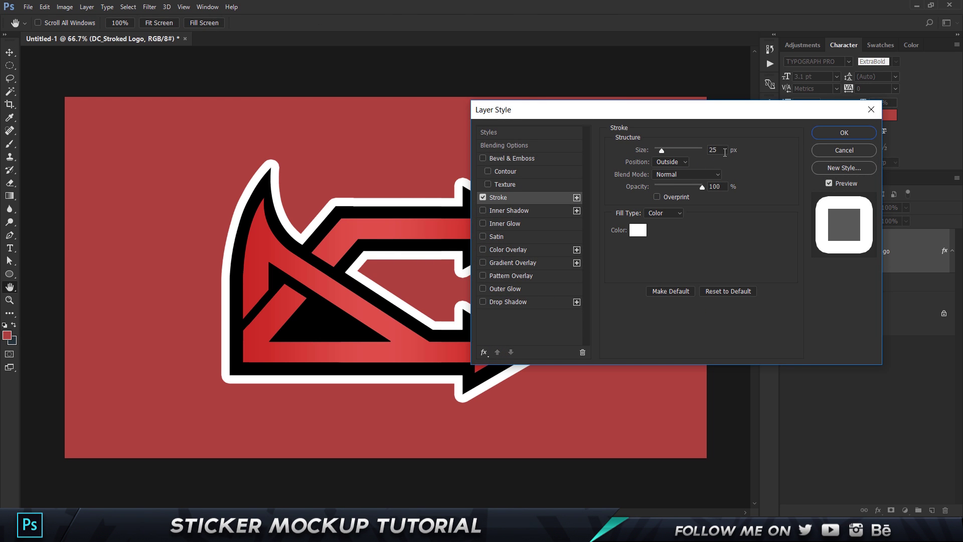
click(844, 132)
- Scale the logo down to about 62% around its centre
key(v)
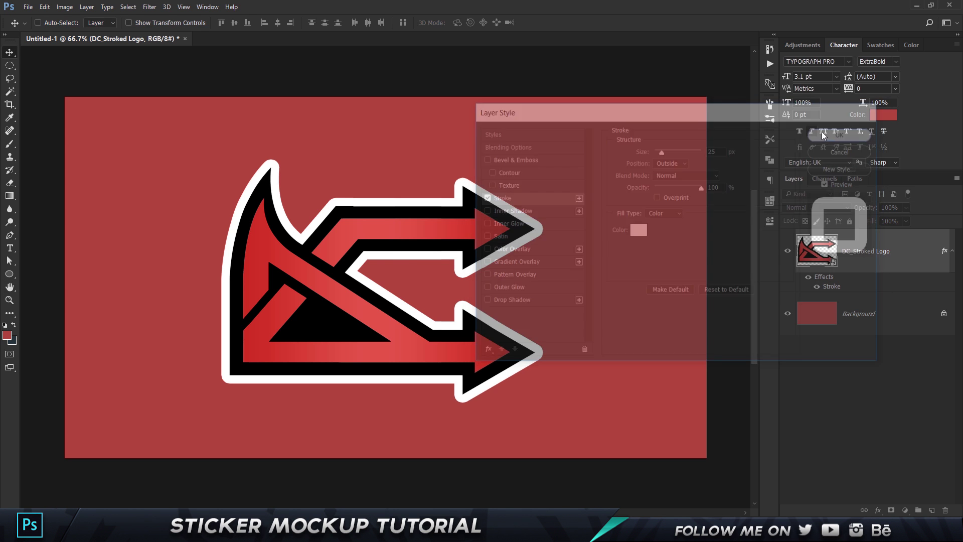
key(ctrl+t)
drag(534, 167, 477, 210)
key(Return)
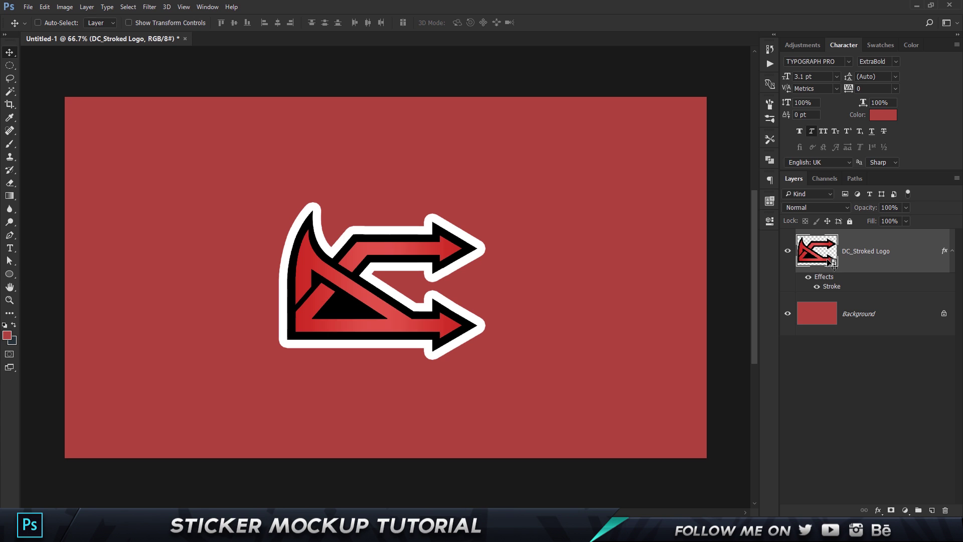
- Review the logo's Stroke settings in Layer Style and confirm them
key(h)
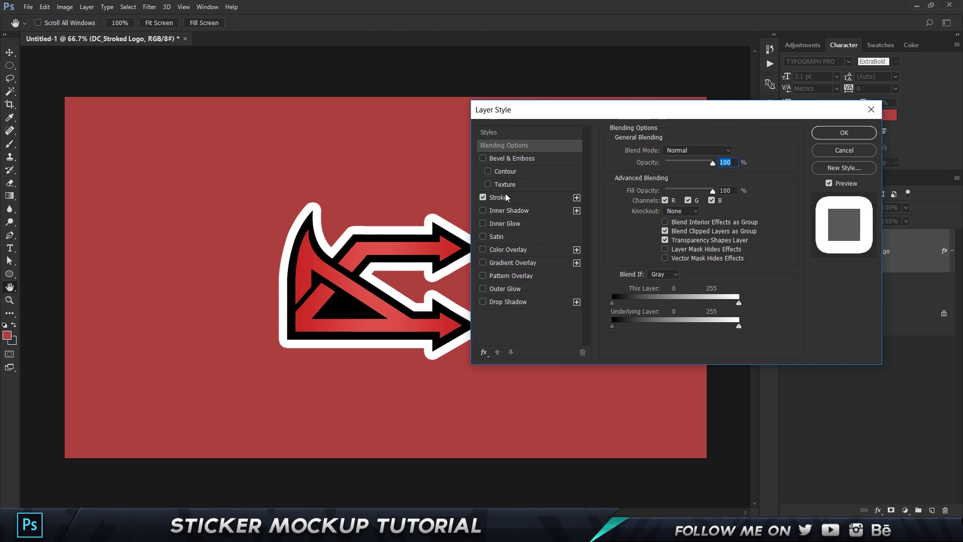
click(505, 197)
click(837, 132)
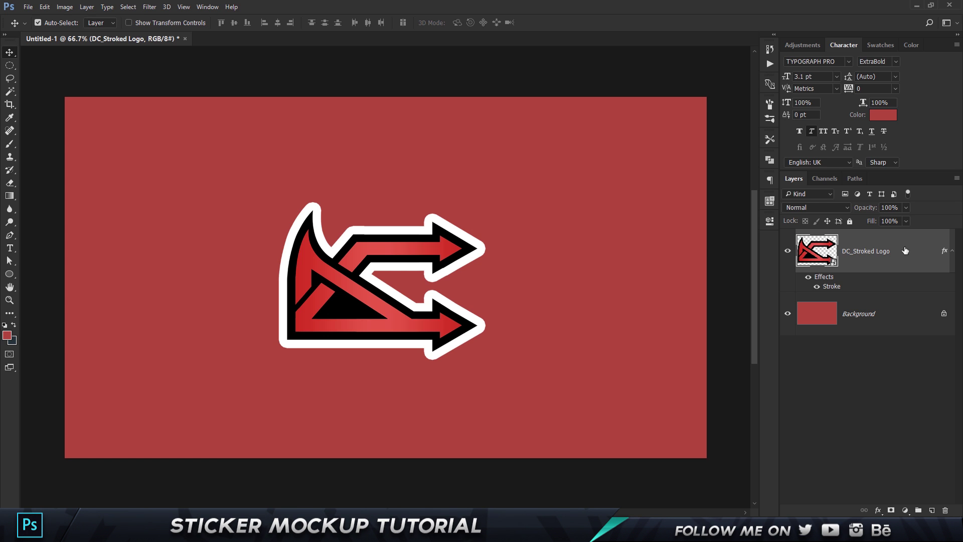
- Group the logo layer and name the group Single Sticker
key(ctrl+g)
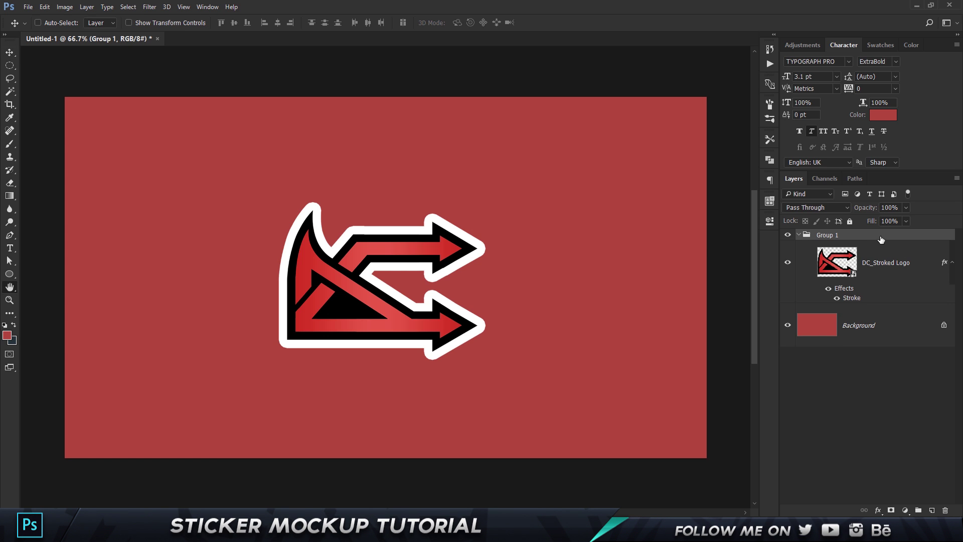
double_click(881, 239)
click(836, 134)
double_click(827, 235)
text(Sing)
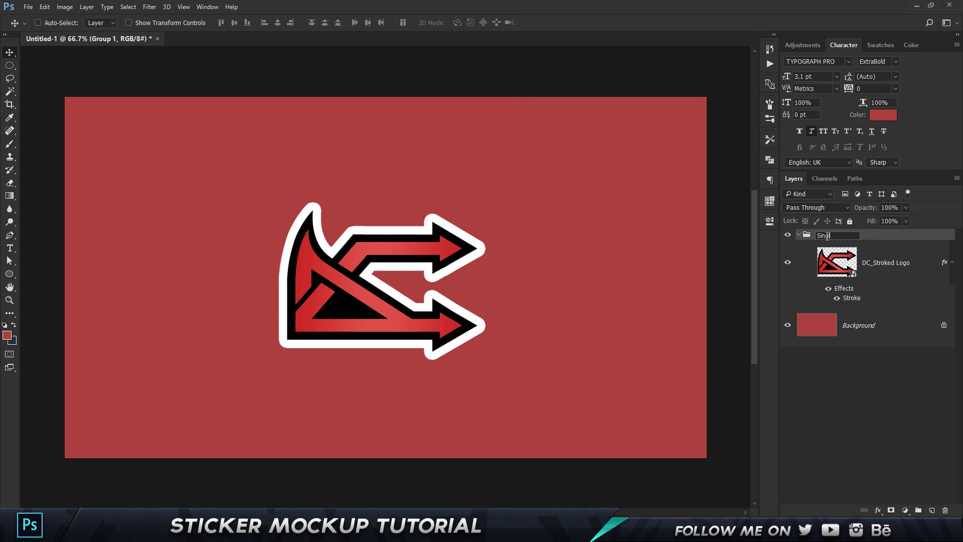
text(le Sticker)
key(Return)
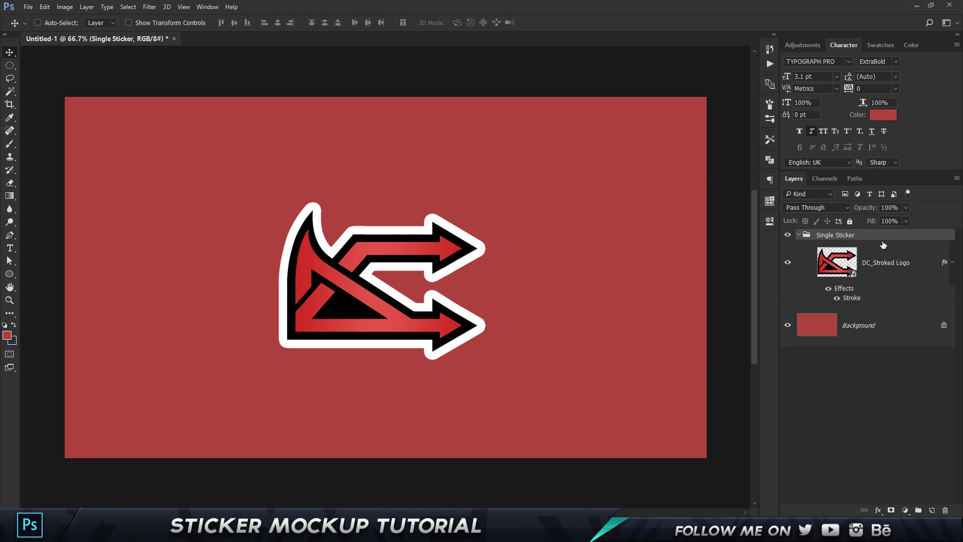
- Give the group a Linear Burn drop shadow at 50% opacity, size 8 px
double_click(882, 241)
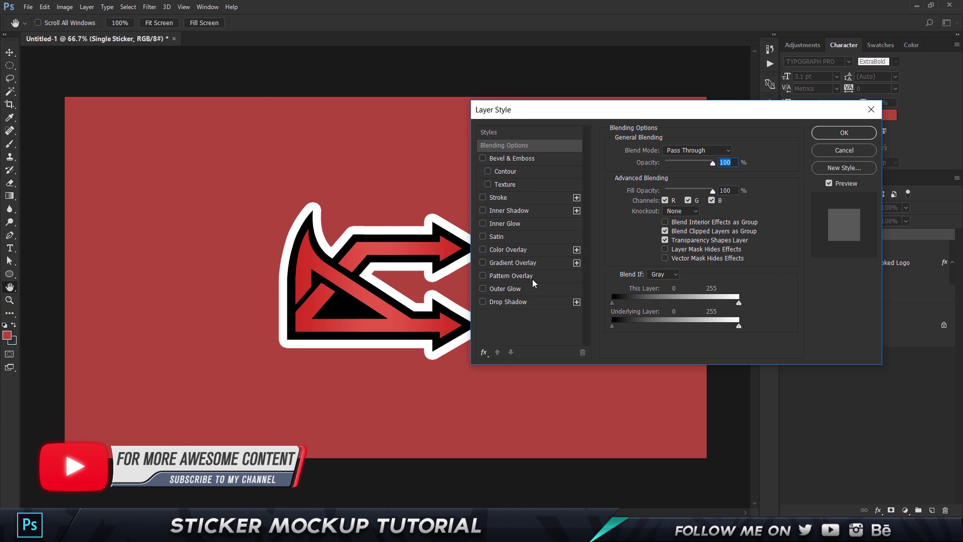
click(506, 301)
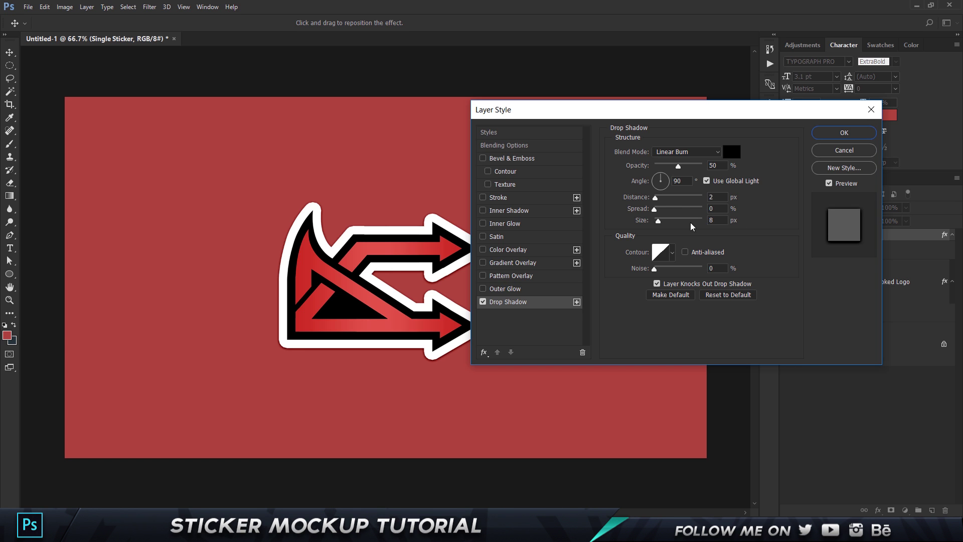
click(853, 132)
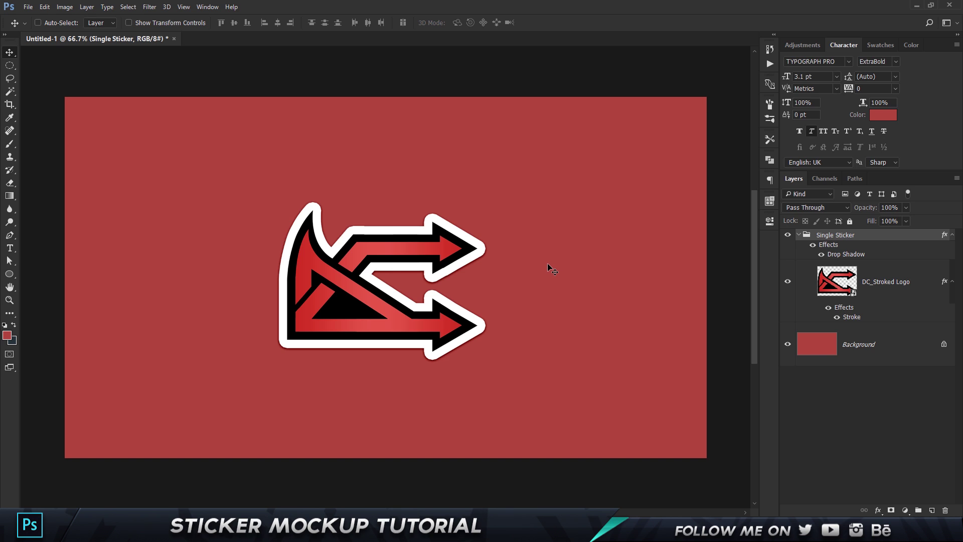
- Add a Gradient fill layer using the Black, White preset
click(798, 234)
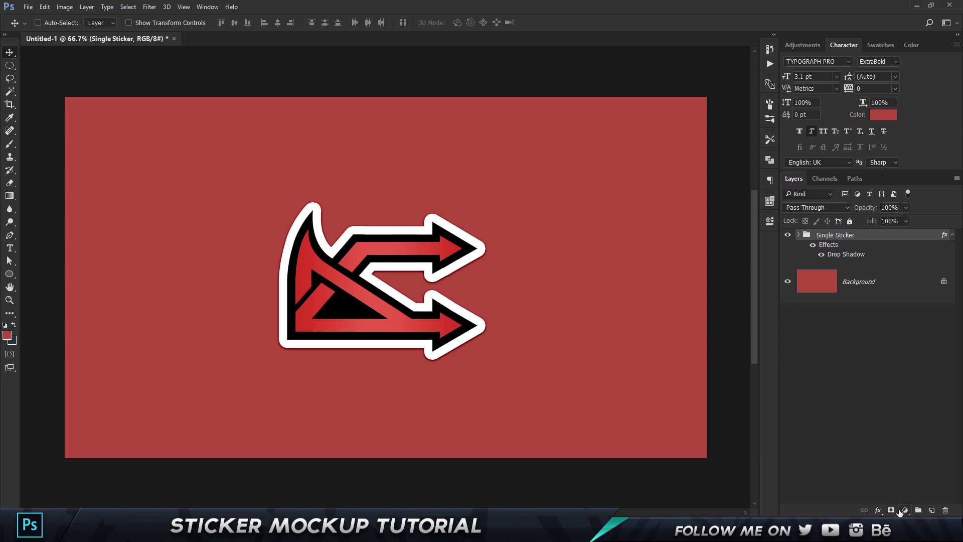
click(900, 512)
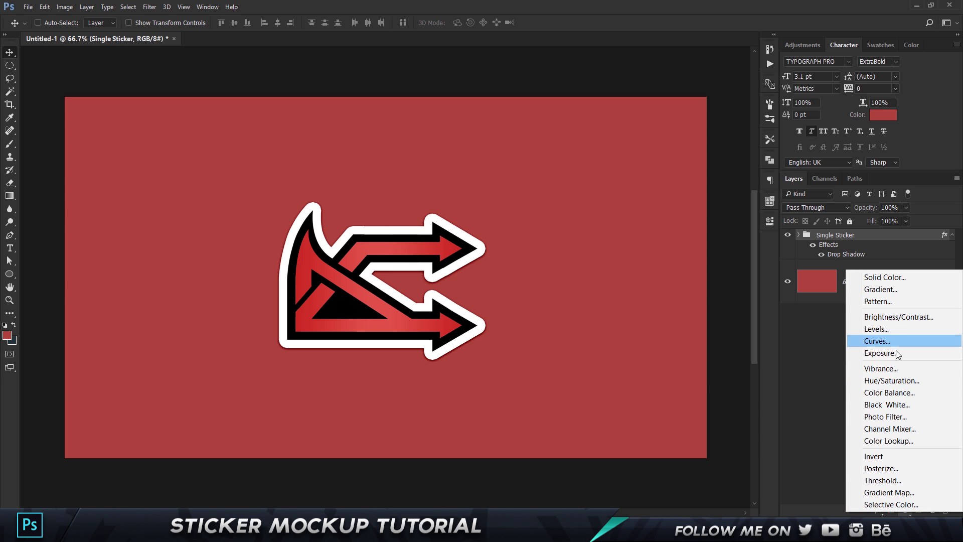
click(809, 474)
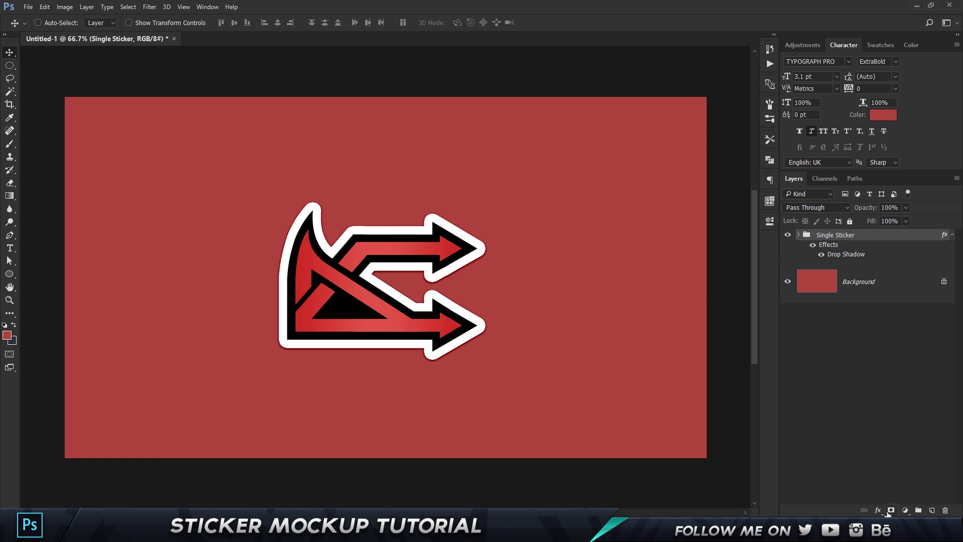
click(904, 510)
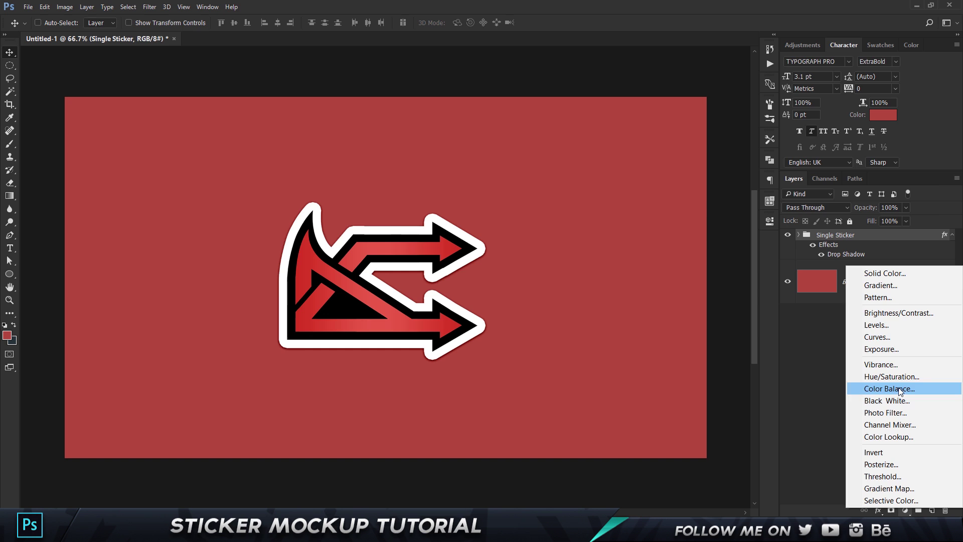
click(881, 285)
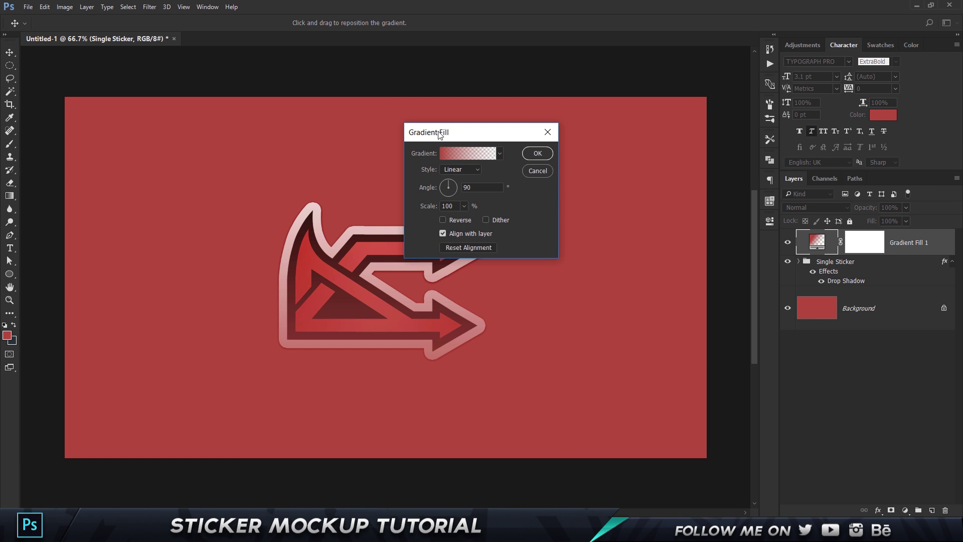
click(465, 151)
click(616, 296)
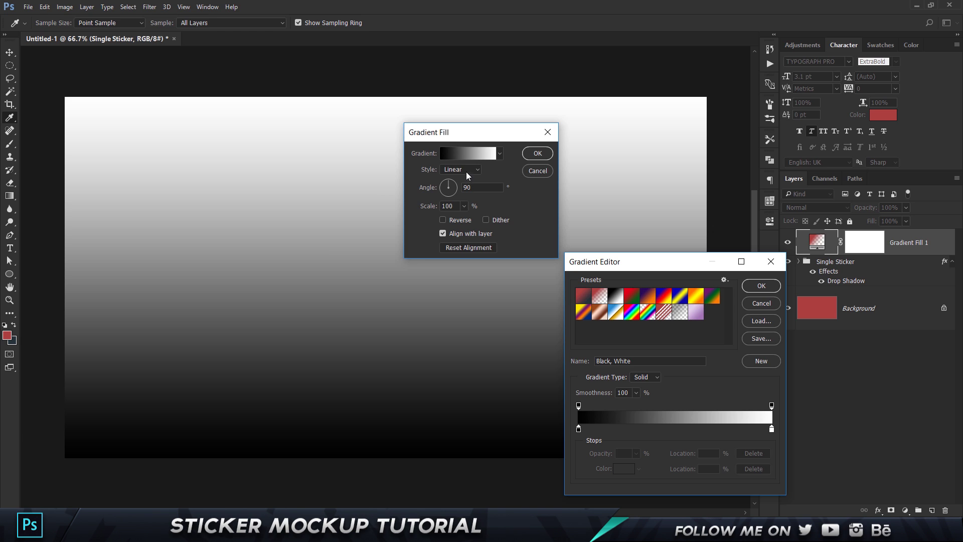
click(749, 285)
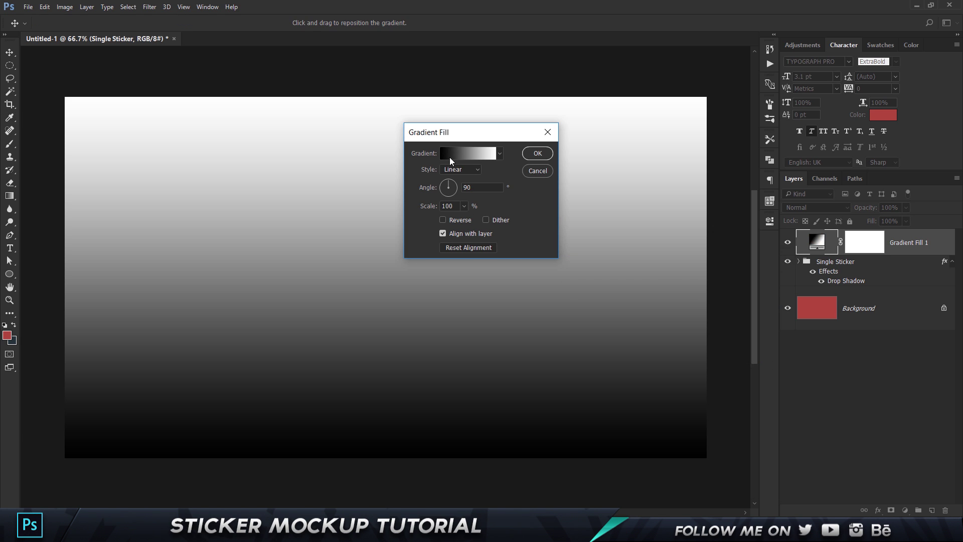
- Make the gradient Reflected at -150° angle and 75% scale, then convert it to a smart object
click(471, 170)
click(456, 201)
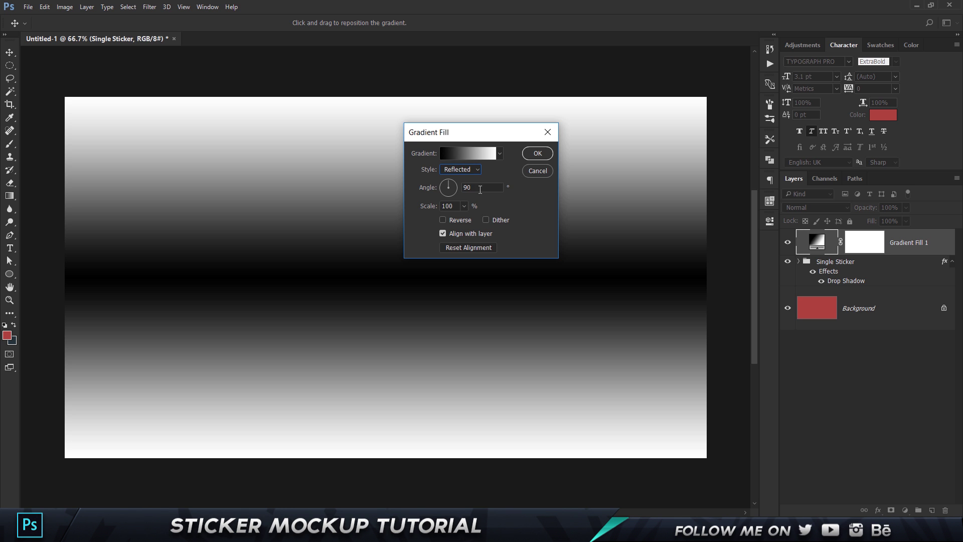
double_click(483, 187)
text(-150)
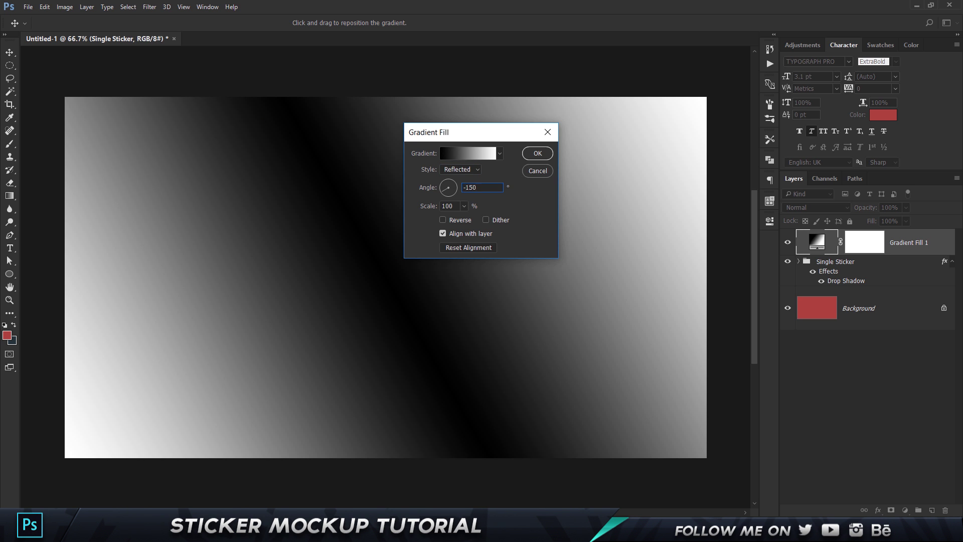
click(464, 206)
drag(487, 222, 463, 219)
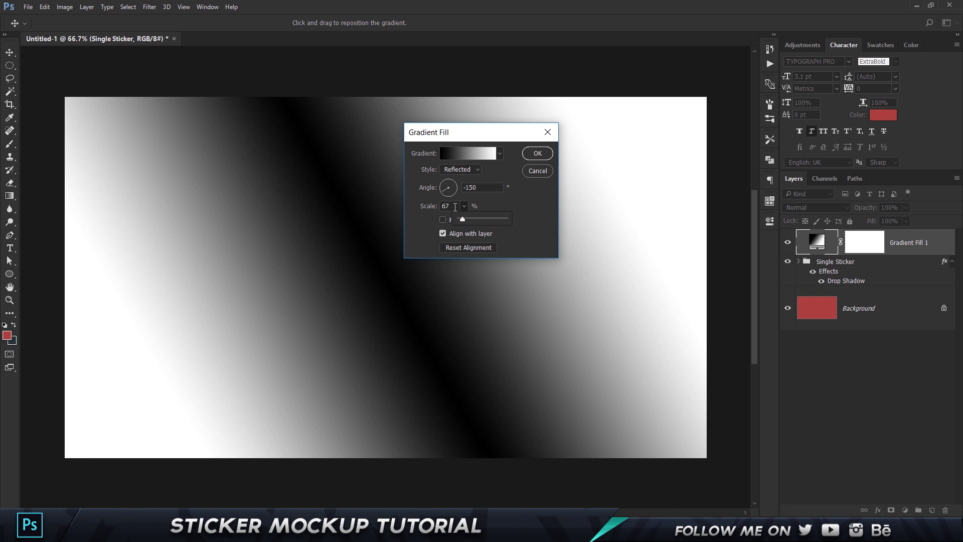
double_click(455, 207)
text(75)
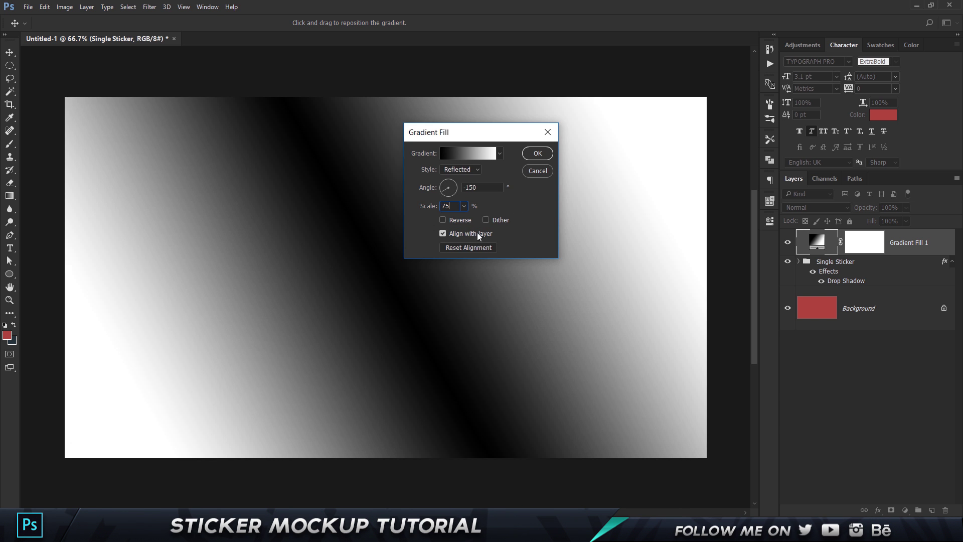
click(537, 153)
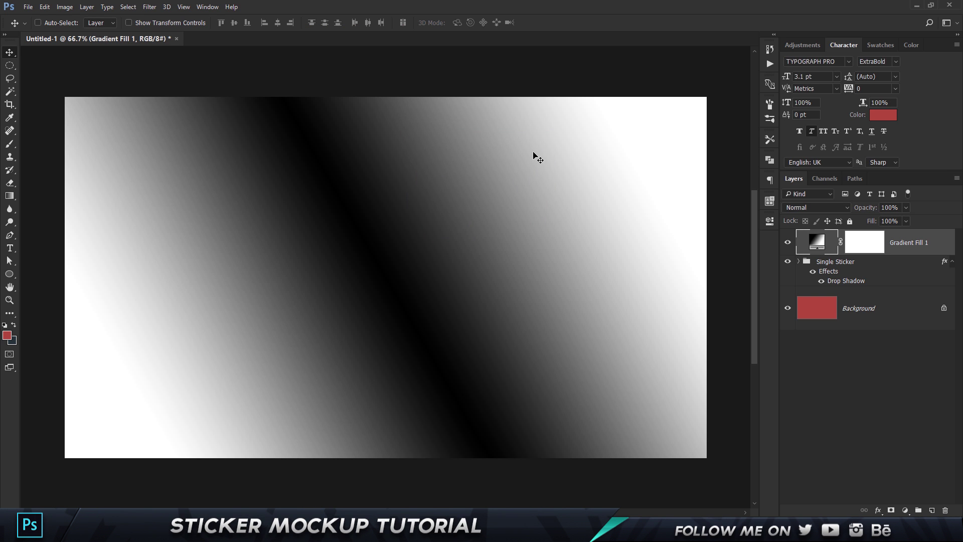
right_click(940, 241)
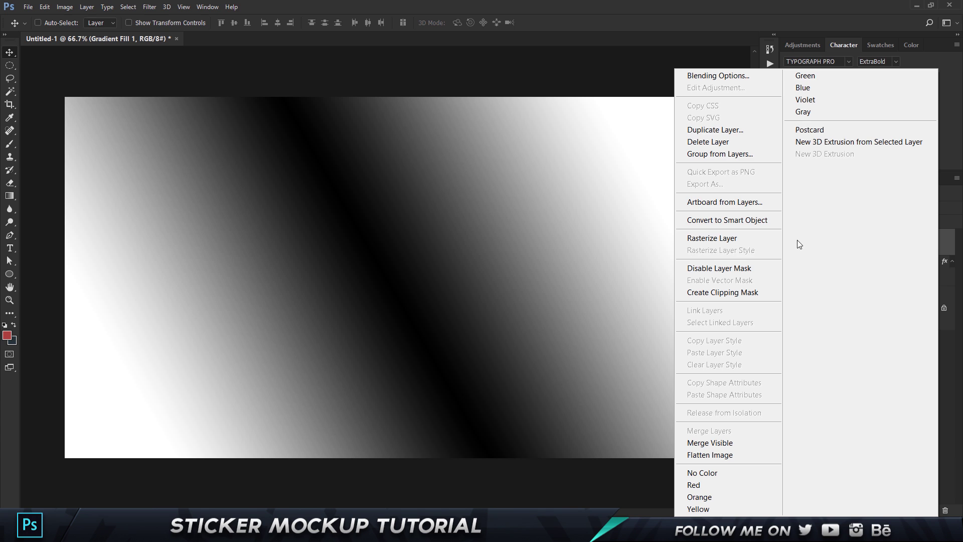
click(714, 223)
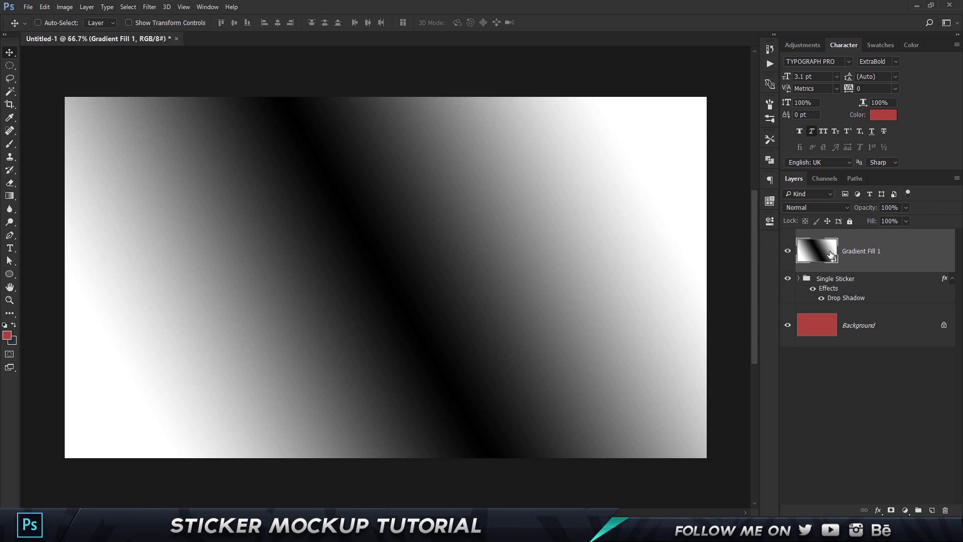
- Add a Levels adjustment with input levels 50 and 90
click(905, 510)
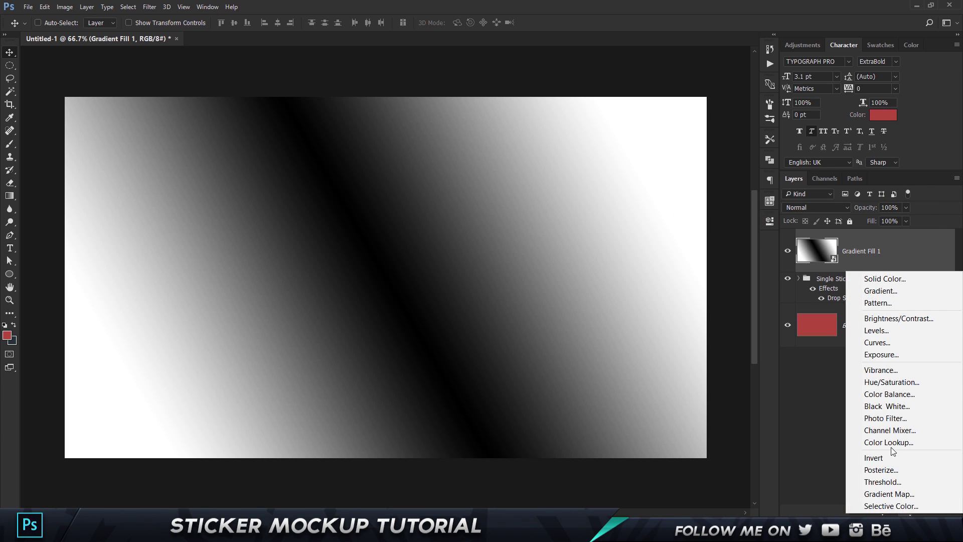
click(875, 328)
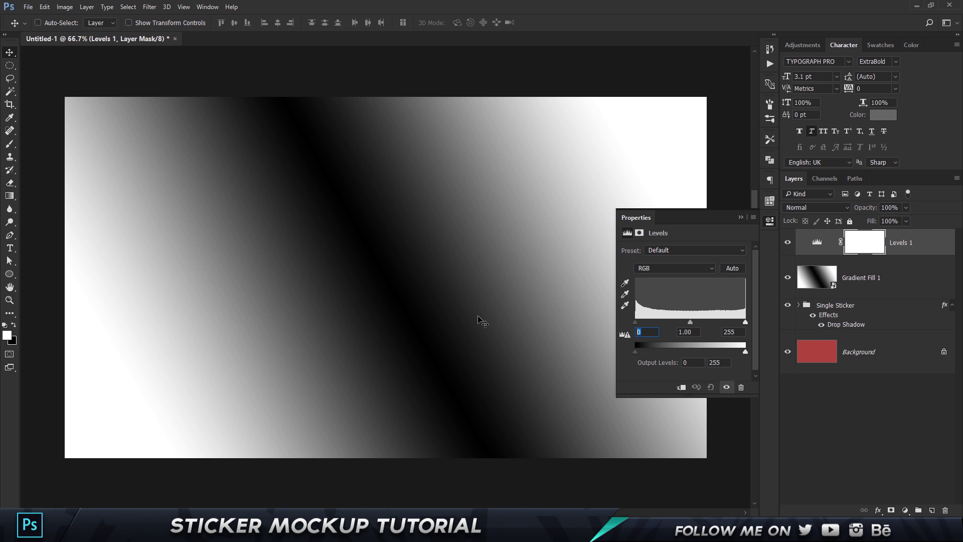
text(50)
key(Tab)
key(Tab)
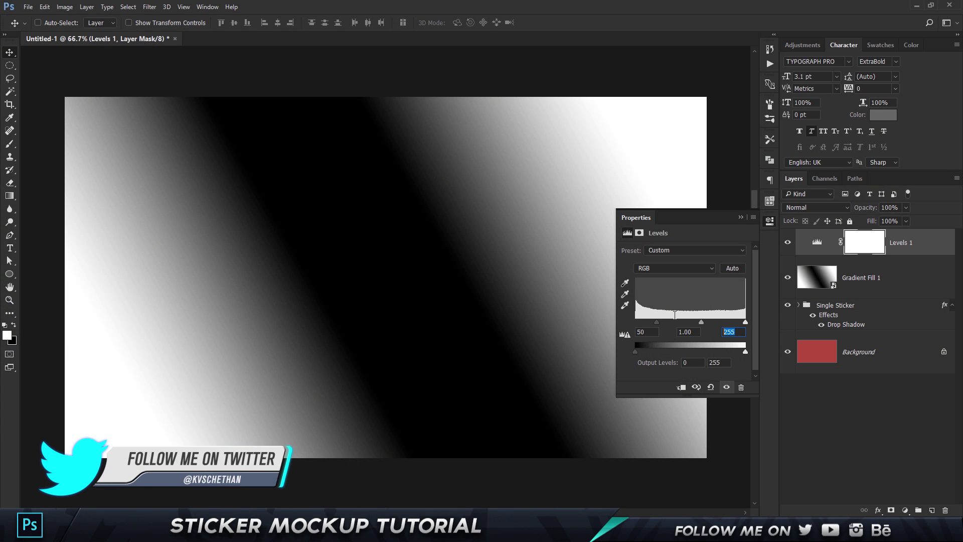
text(90)
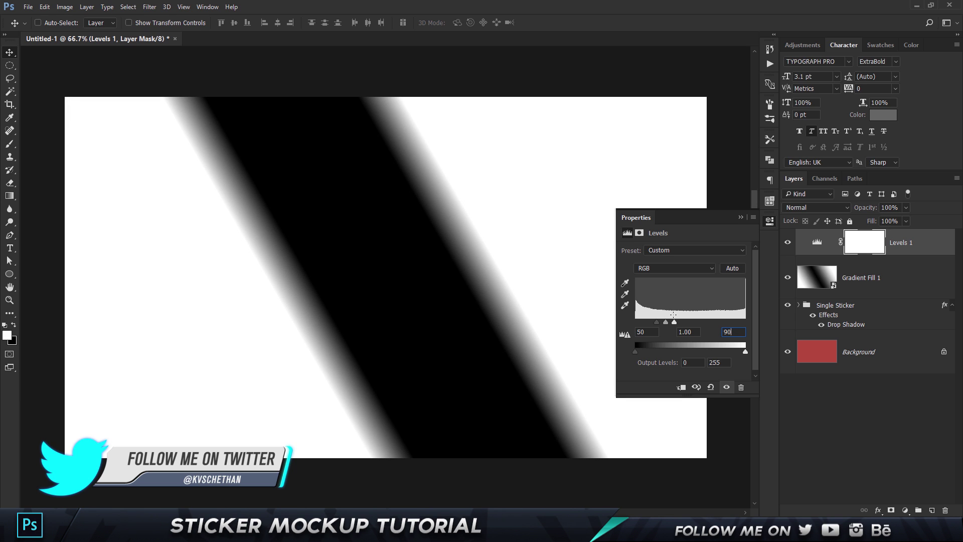
click(741, 217)
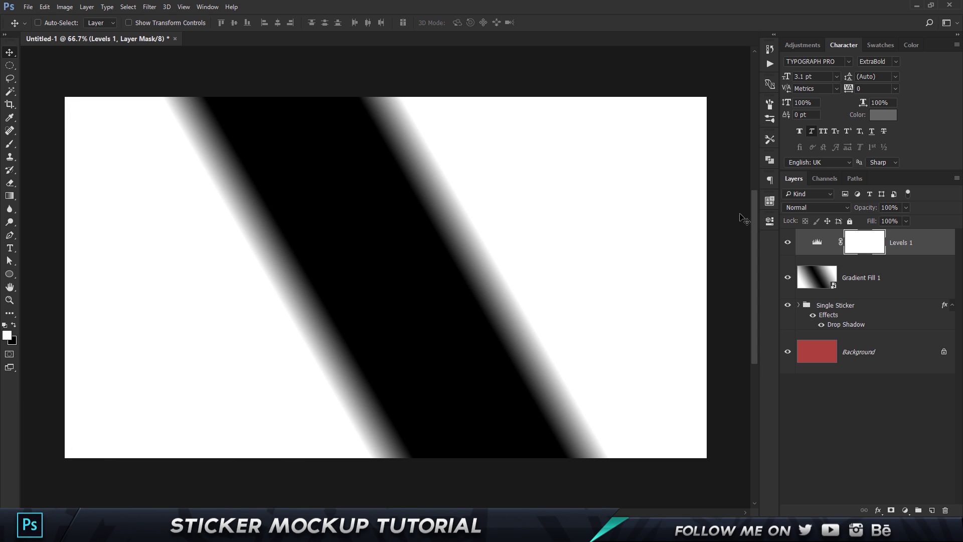
- Add a Brightness/Contrast adjustment with Brightness 150 and Contrast 100
click(906, 511)
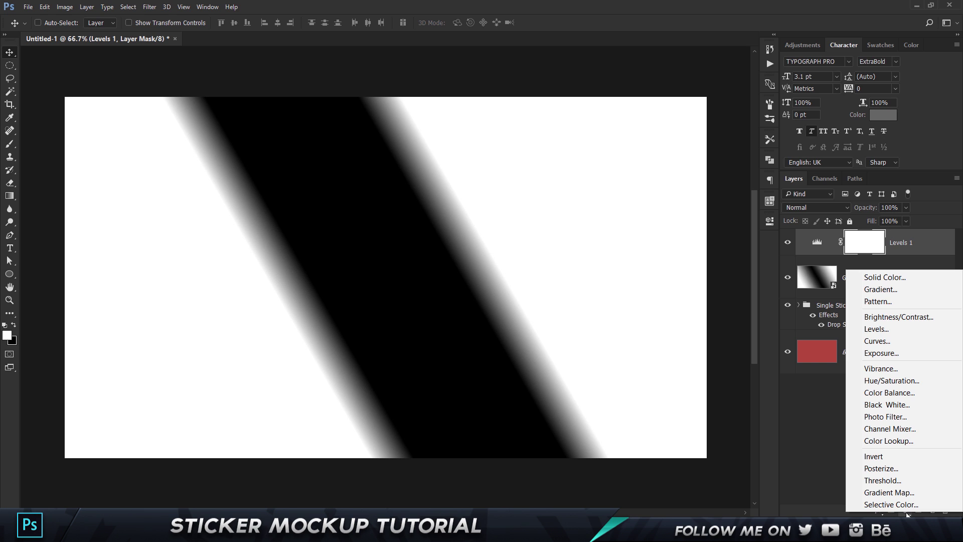
click(896, 318)
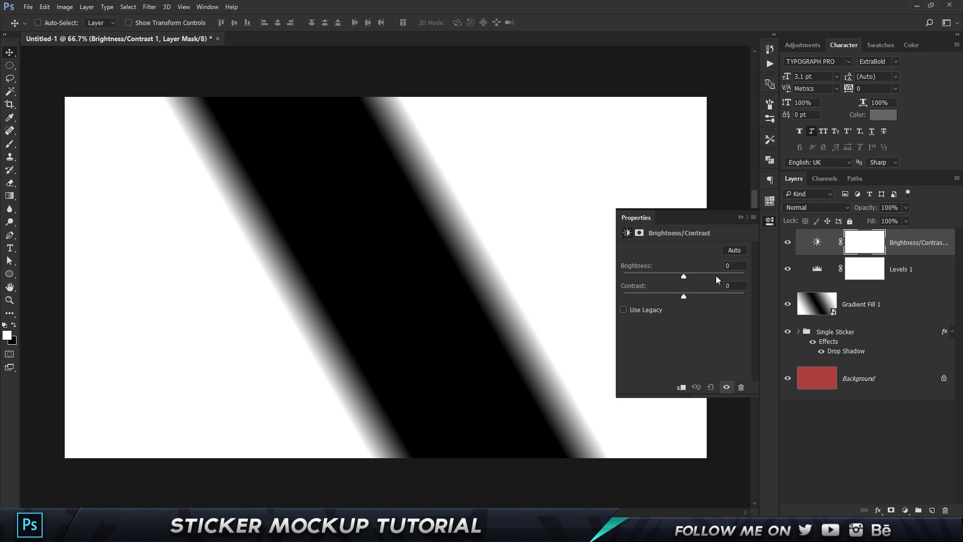
drag(709, 296, 881, 304)
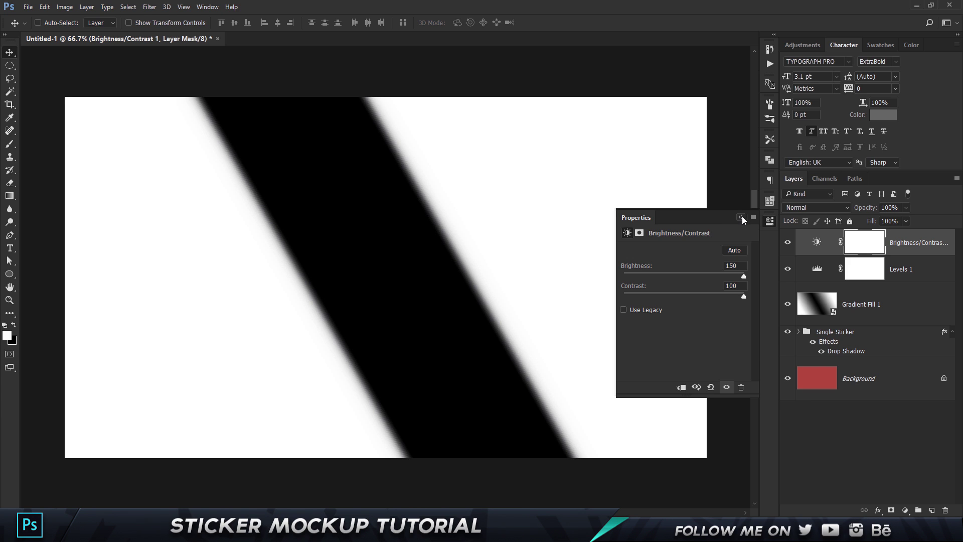
click(741, 216)
click(874, 299)
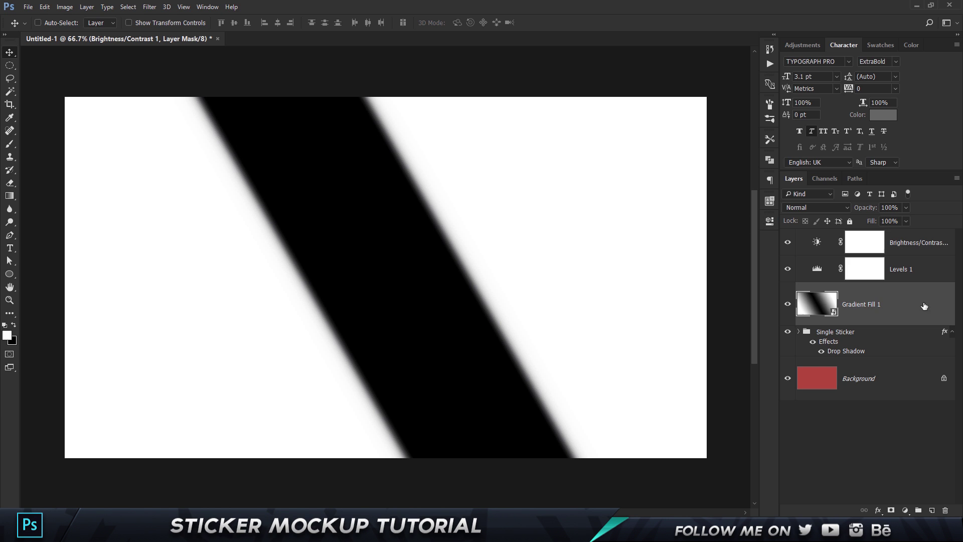
- Set up the Filter Gallery Glass distortion with Distortion 20 and Smoothness 3
click(149, 7)
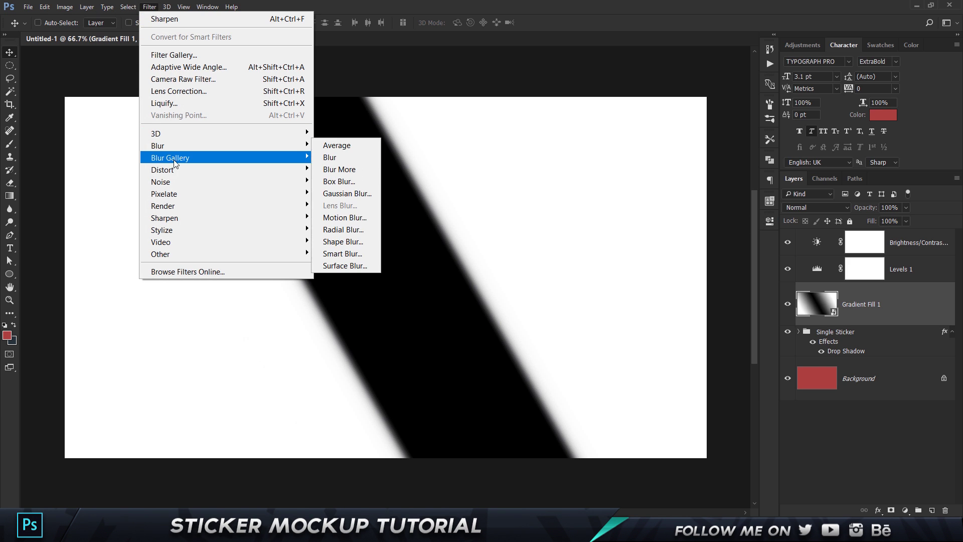
click(179, 58)
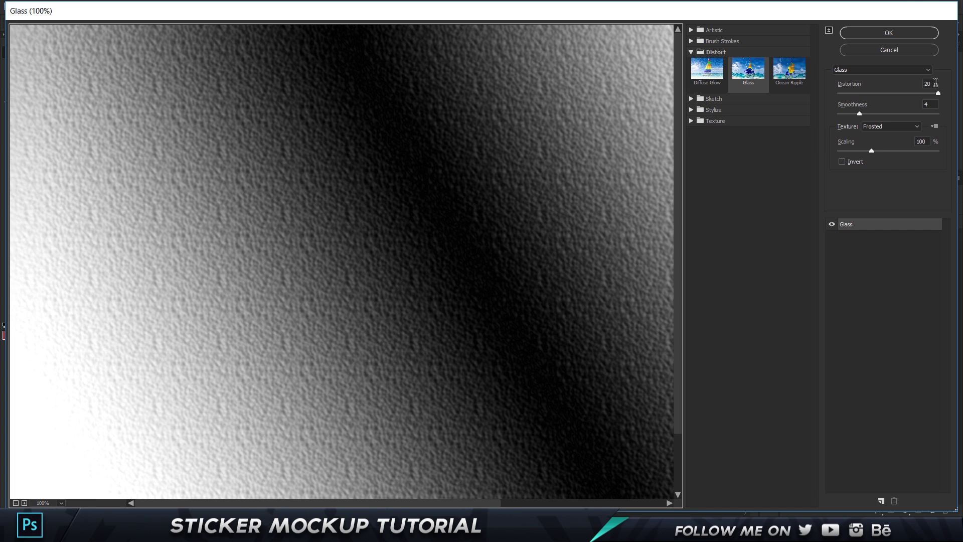
click(934, 84)
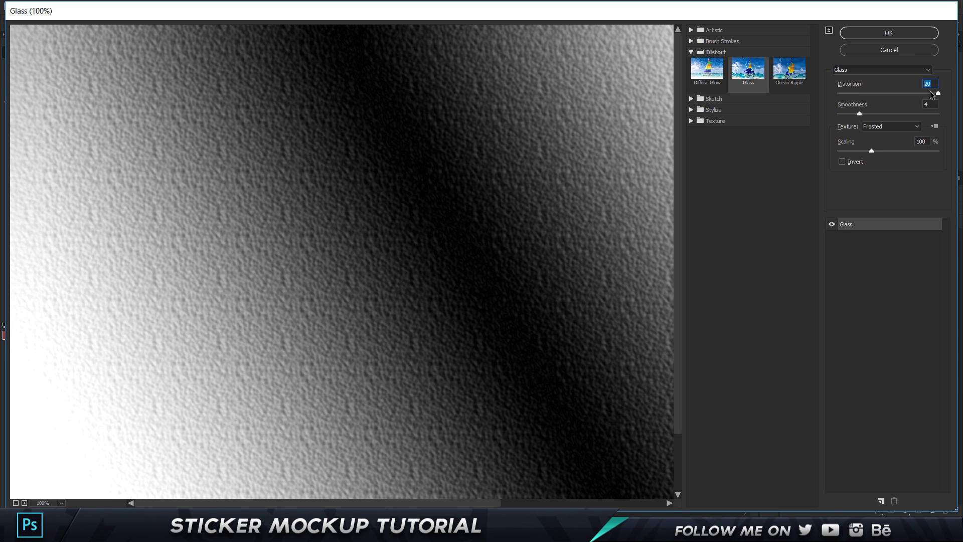
click(930, 104)
text(5)
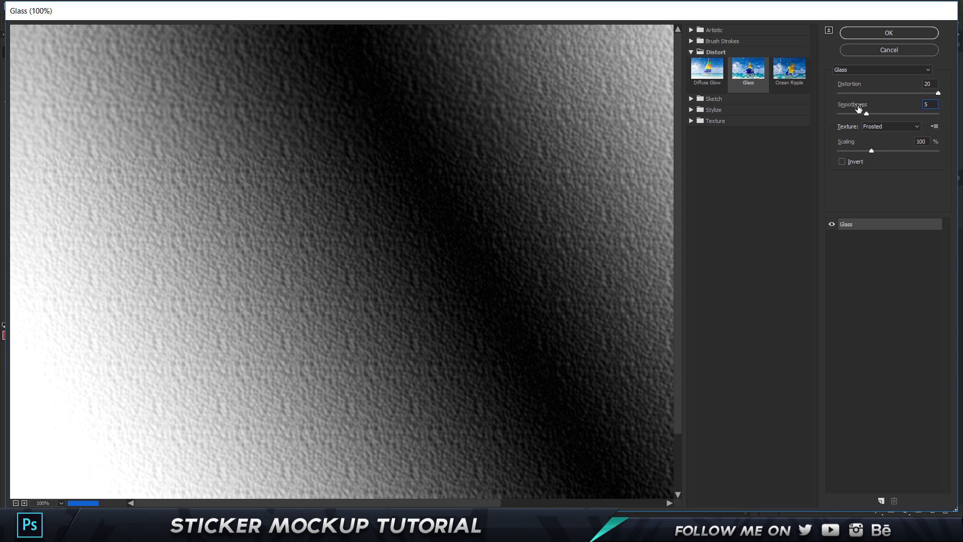
key(Down)
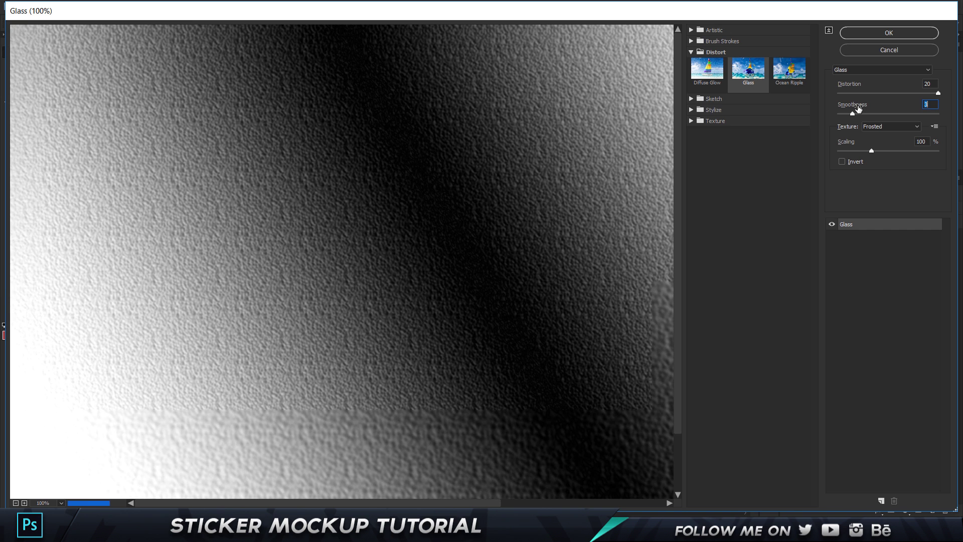
key(Down)
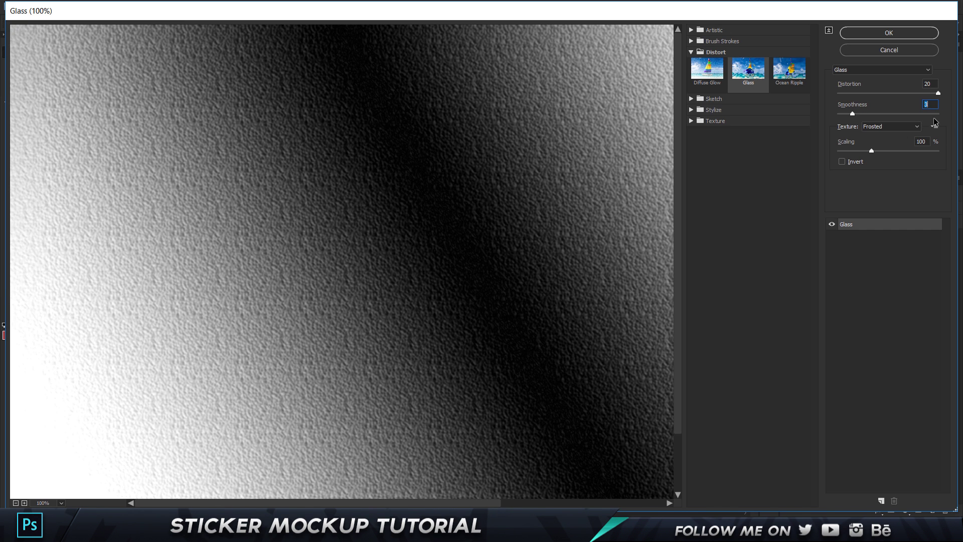
- Set the Frosted texture scaling to 200 and apply the Glass filter
click(926, 142)
text(200)
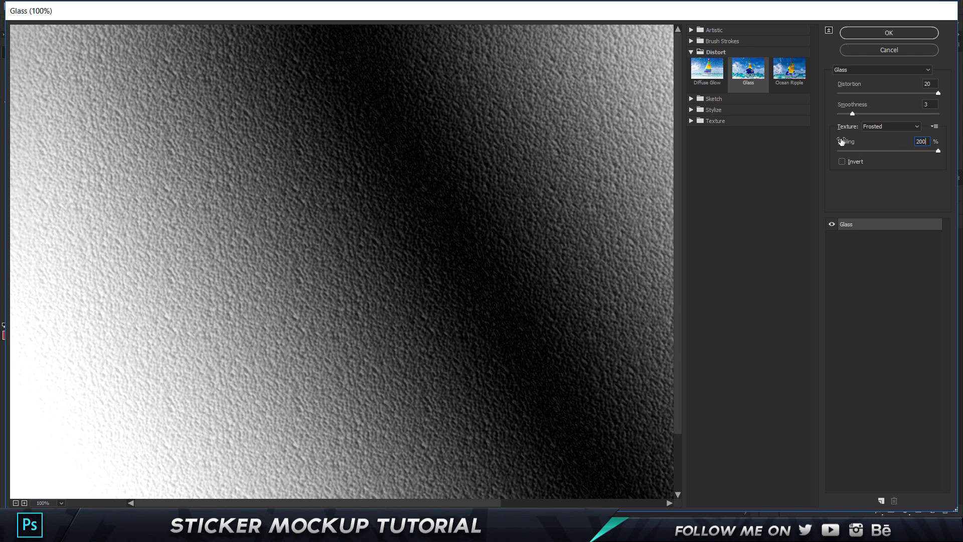
key(BackSpace)
key(BackSpace)
text(50)
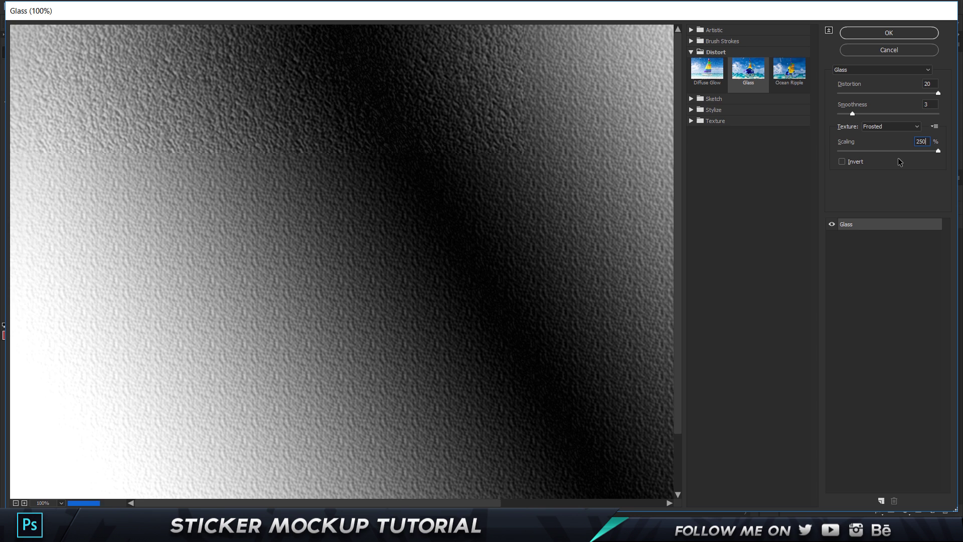
click(916, 33)
click(548, 315)
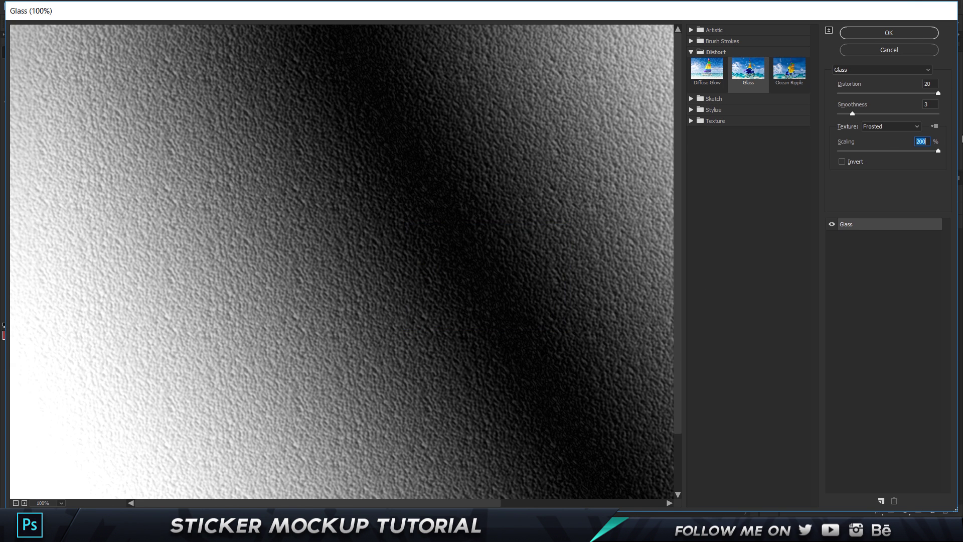
click(900, 35)
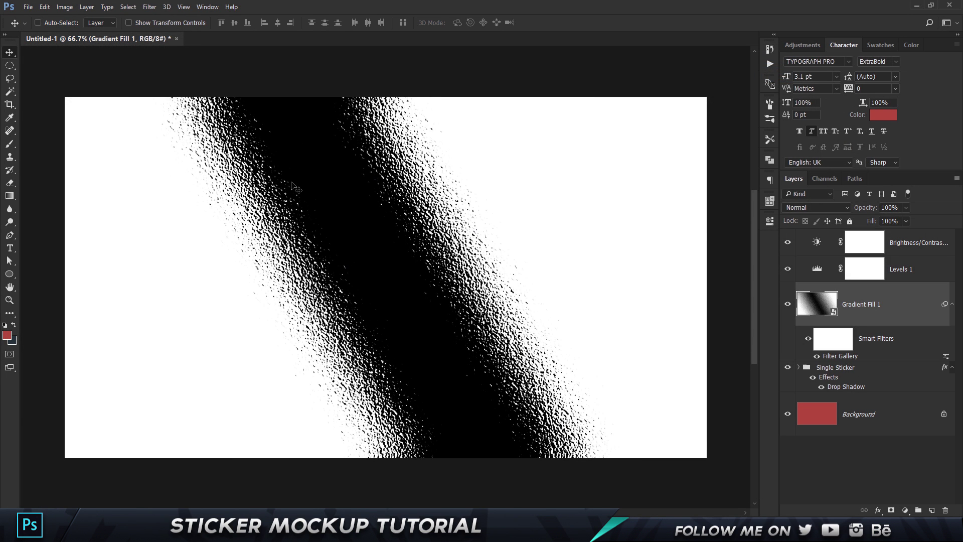
- Sharpen the gradient and merge it with both adjustment layers into one
click(149, 9)
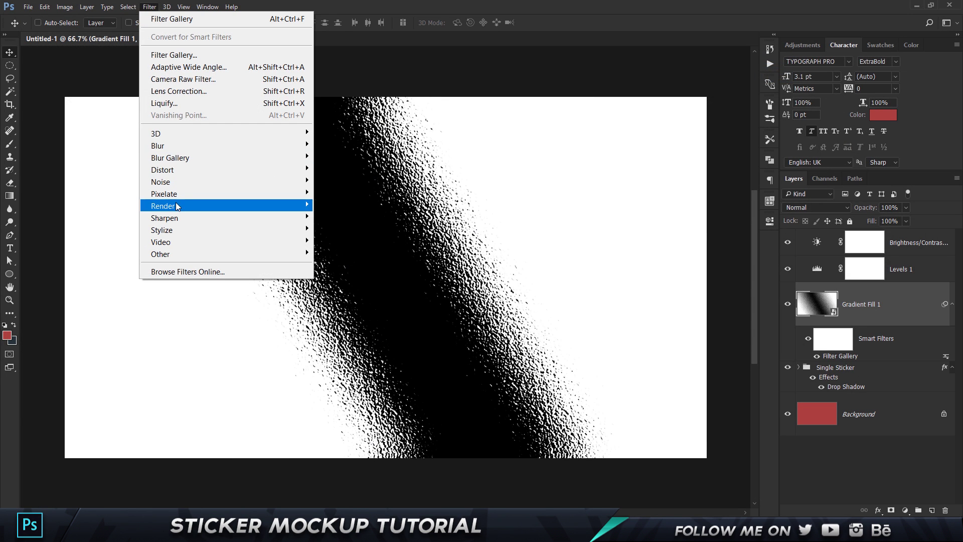
mouse_move(178, 218)
click(348, 229)
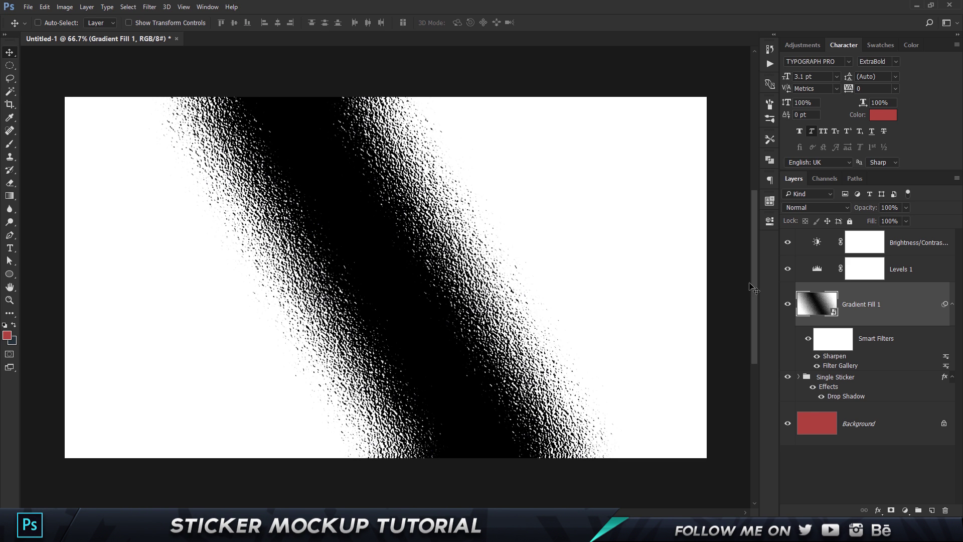
shift+click(922, 250)
right_click(924, 261)
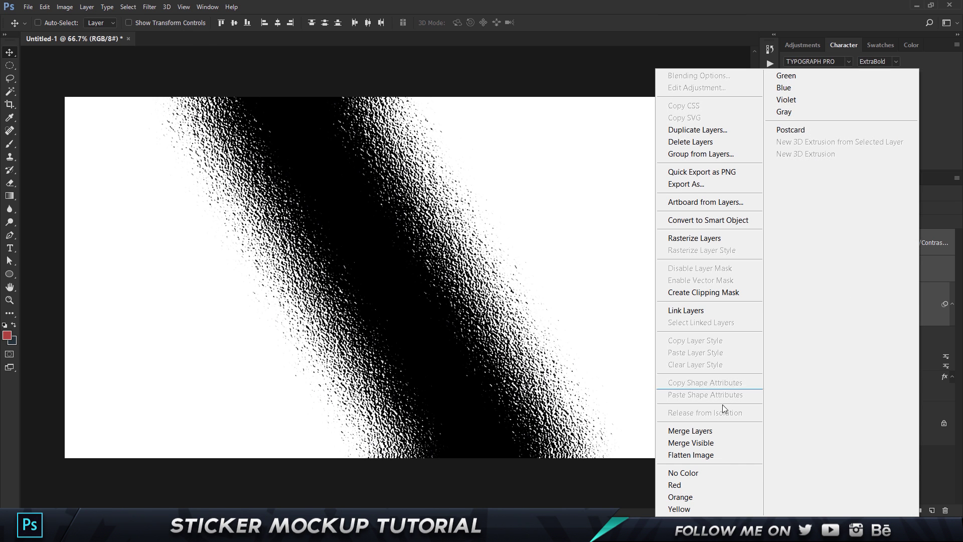
click(718, 431)
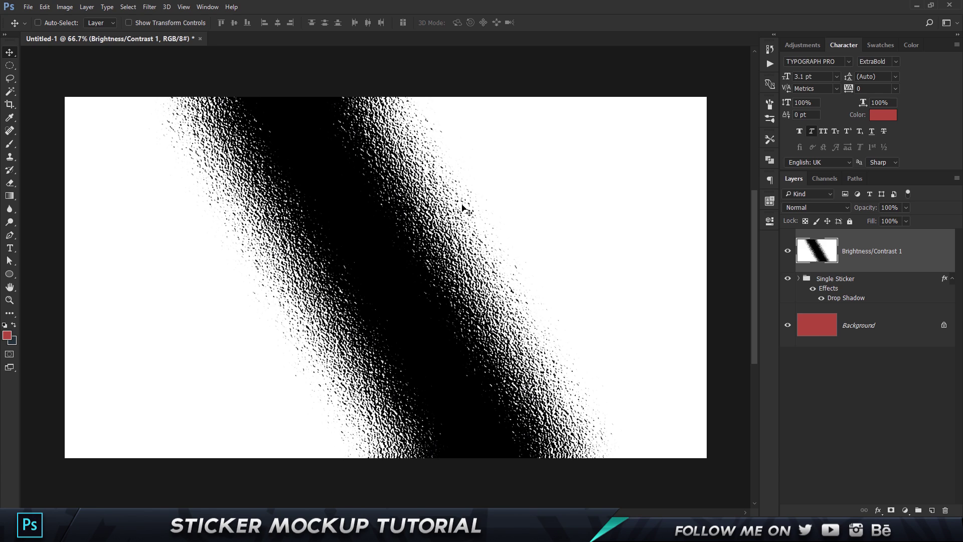
- Duplicate the merged texture layer, naming the copy Top and the original Bottom
key(ctrl)
key(ctrl+j)
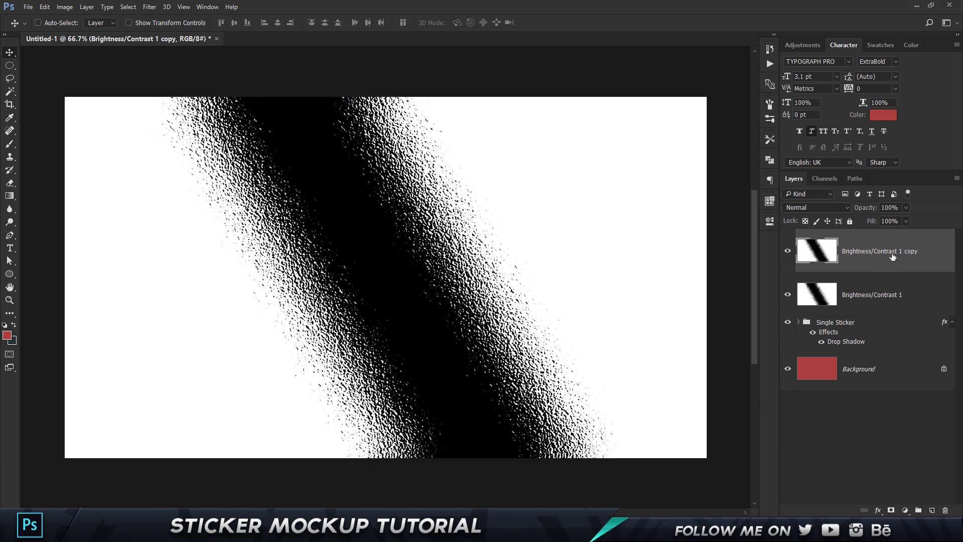
double_click(884, 254)
text(Top)
key(Return)
double_click(861, 295)
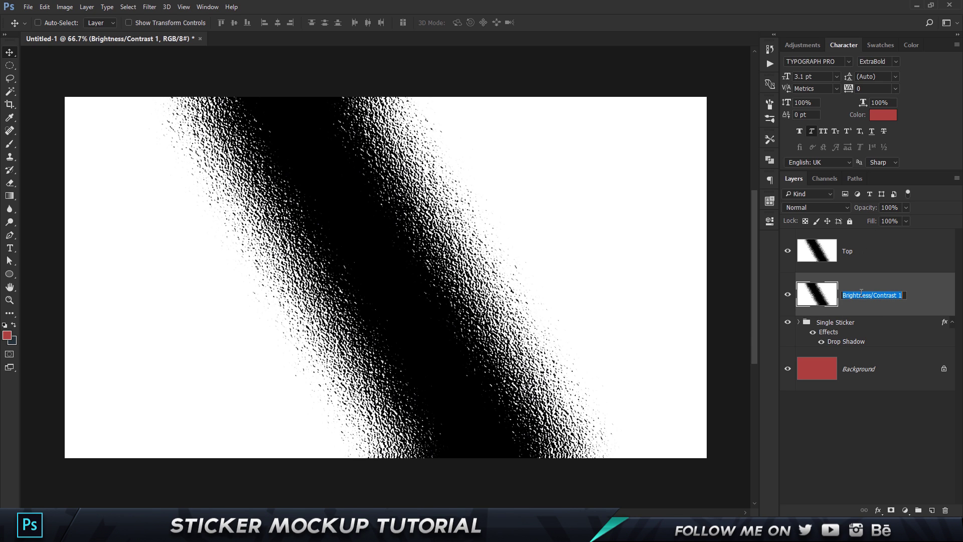
text(Bottom)
key(Return)
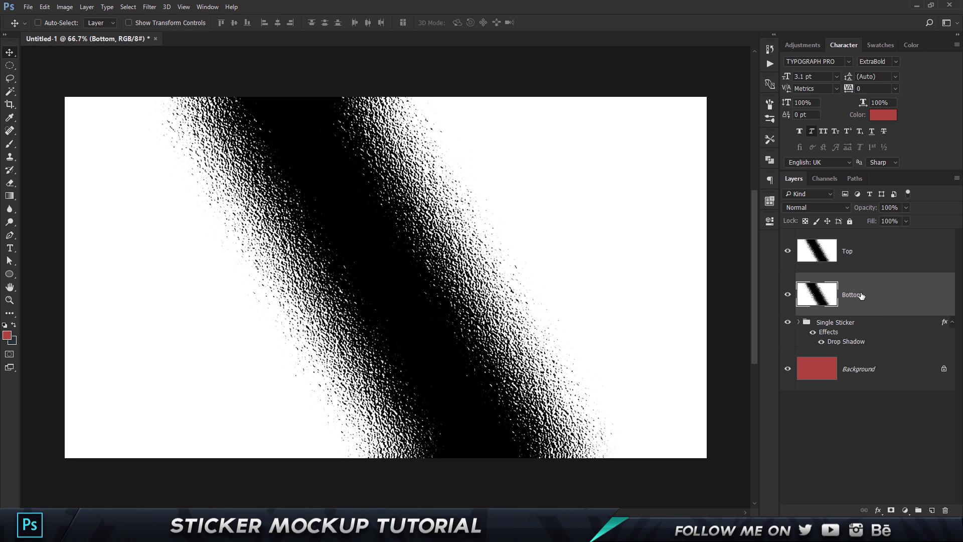
- Set the Top layer to Soft Light blend mode at 25% opacity
click(861, 256)
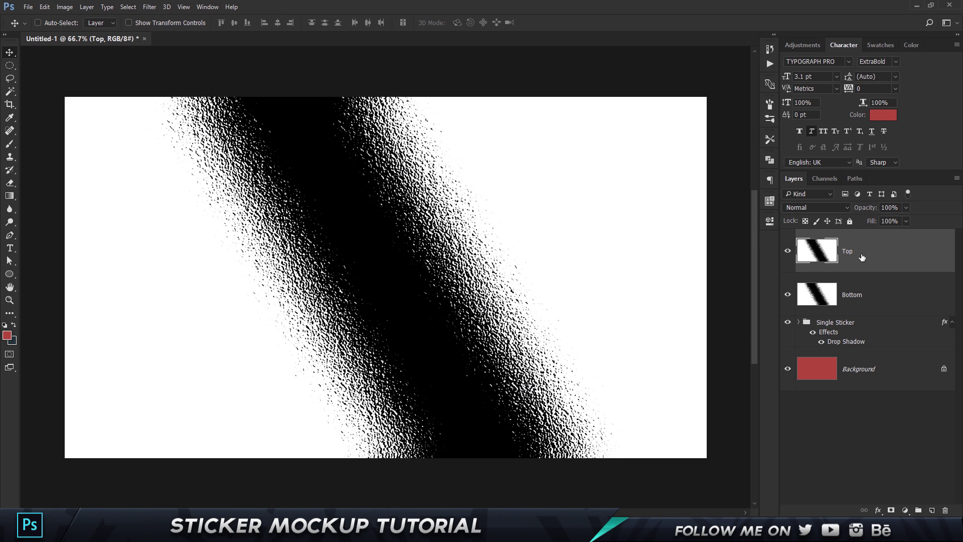
click(829, 206)
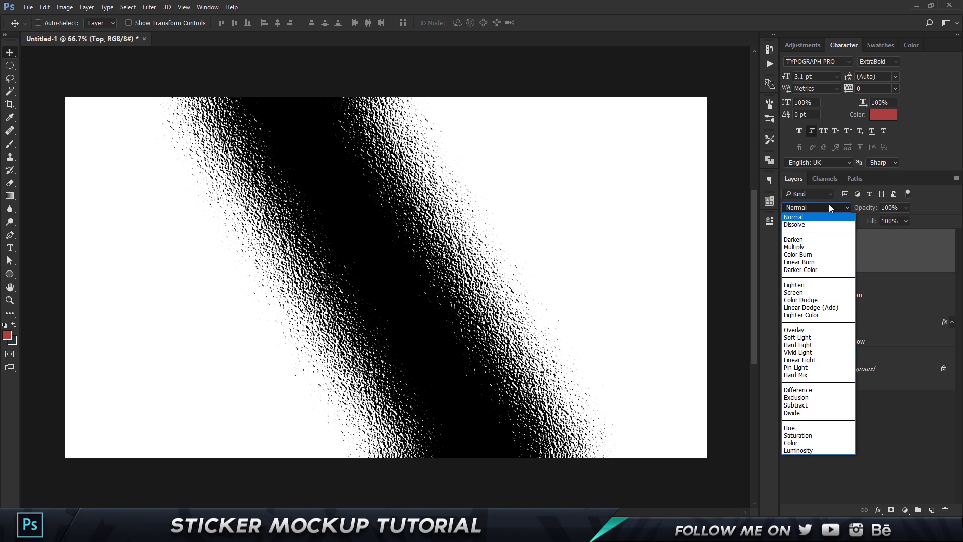
click(808, 337)
click(887, 207)
text(25)
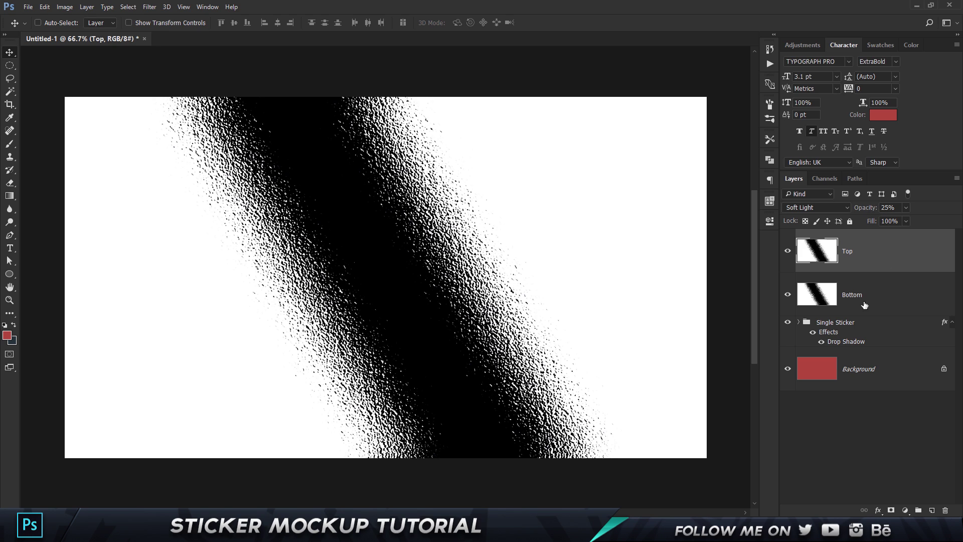
- Set the Bottom layer to Multiply blend mode at 2% opacity
click(843, 301)
click(844, 207)
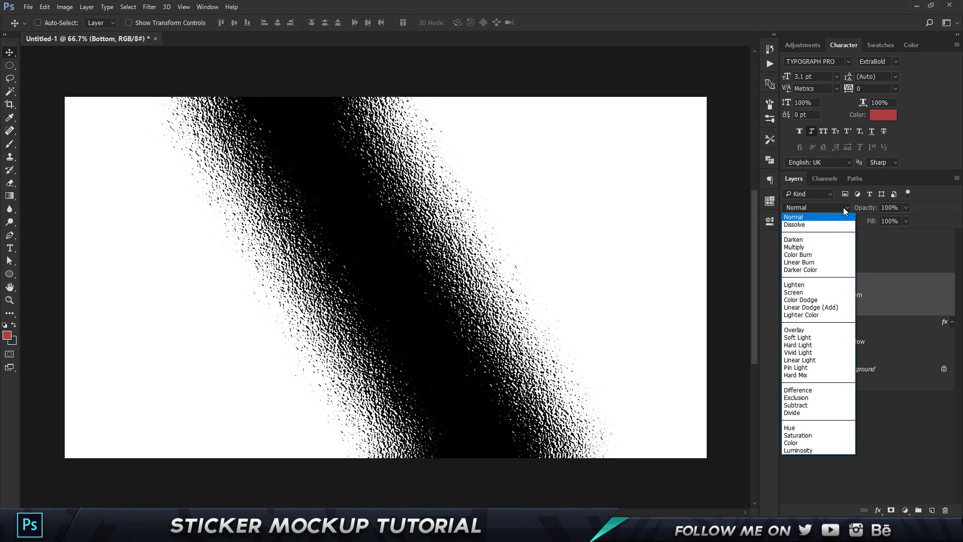
click(794, 247)
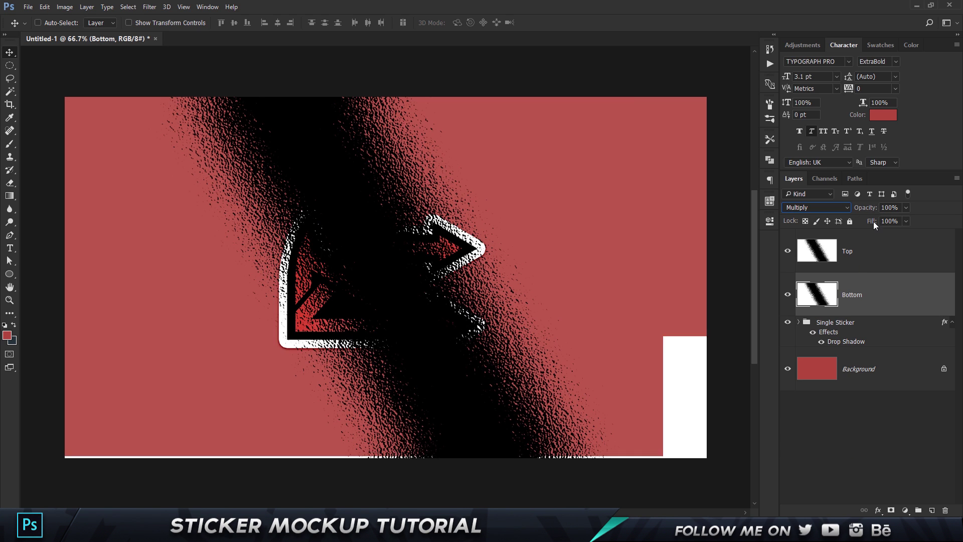
click(865, 211)
text(2)
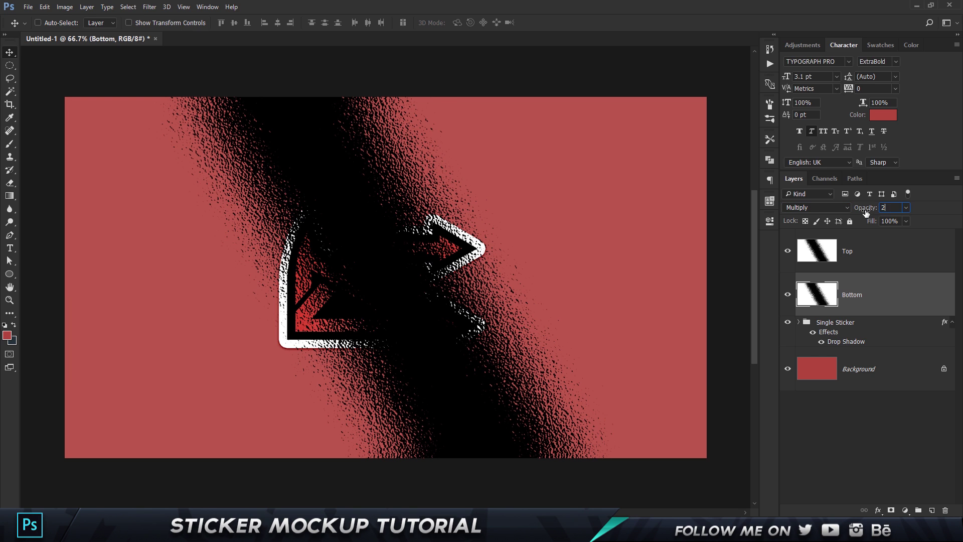
key(Return)
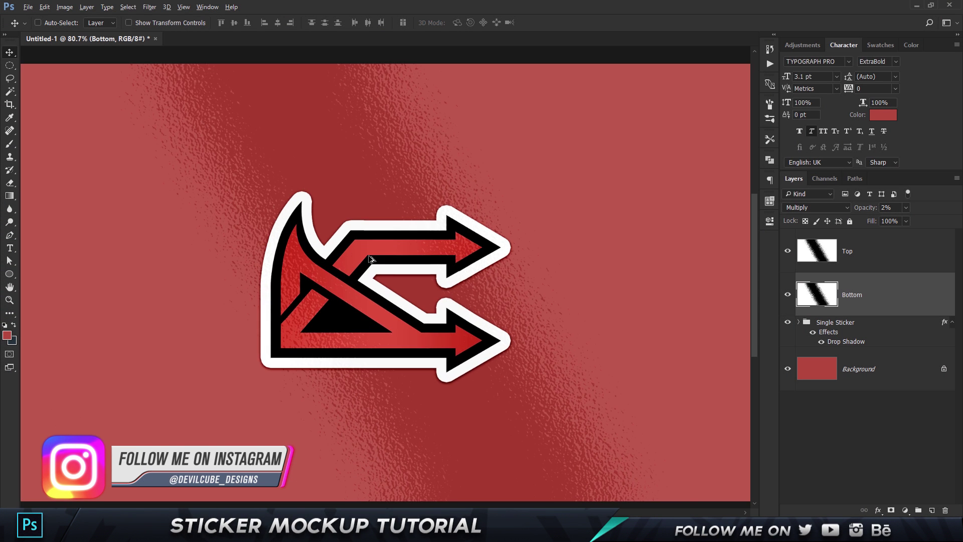
scroll(368, 256, up, 4)
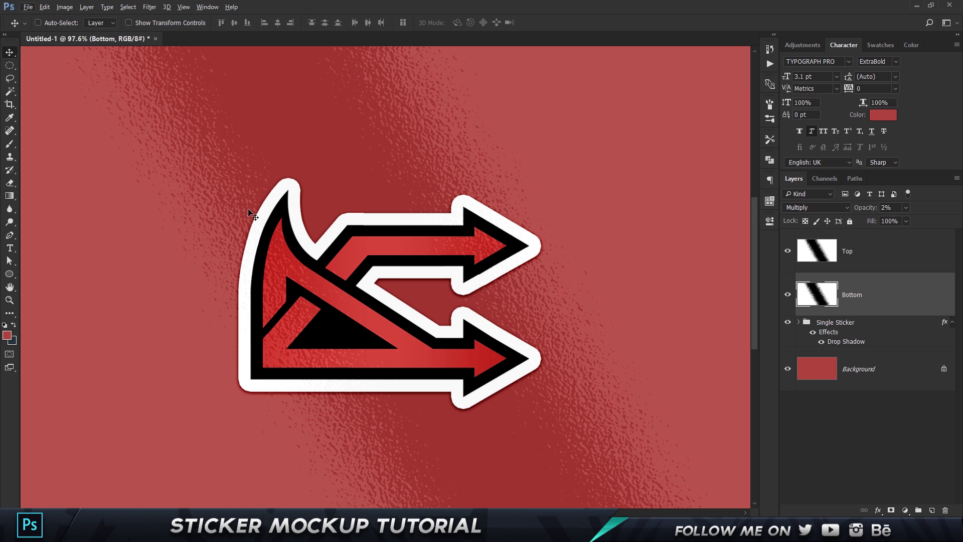
scroll(350, 177, down, 2)
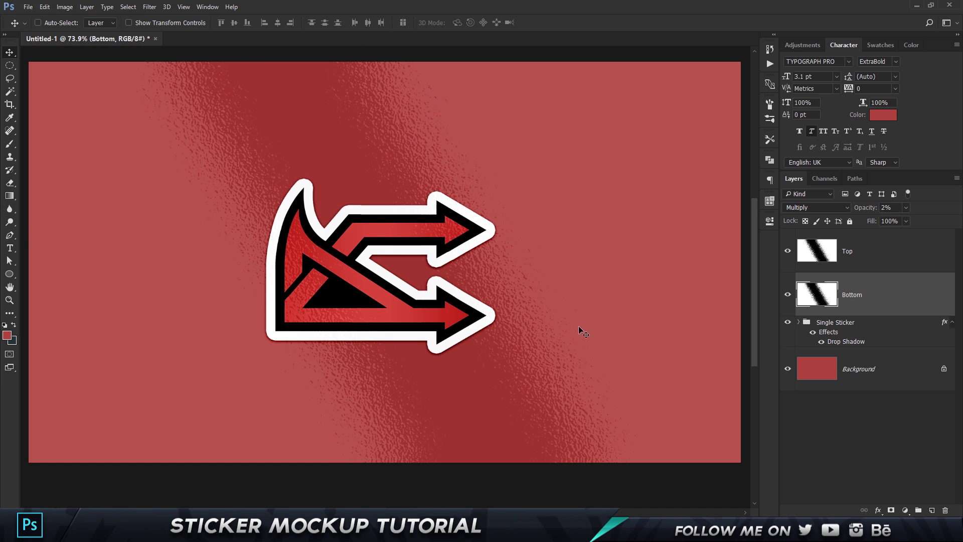
- Clip the Top and Bottom texture layers to the sticker and drag the texture into place over it
shift+click(865, 261)
right_click(866, 259)
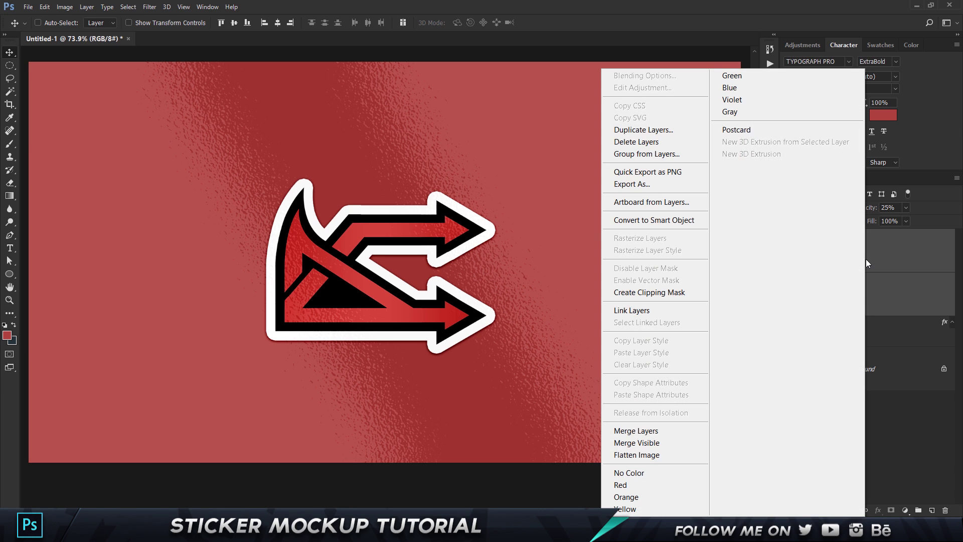
click(650, 298)
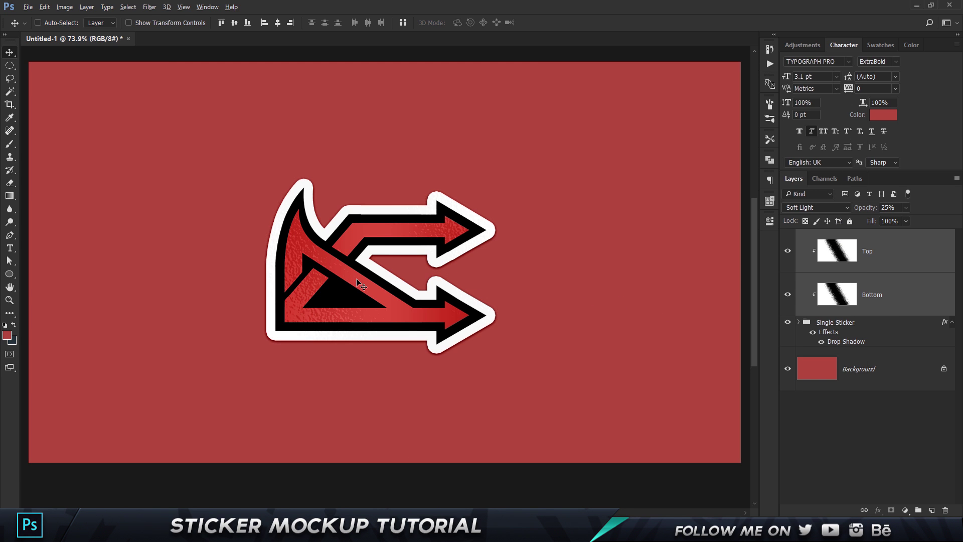
scroll(361, 284, up, 1)
drag(361, 273, 447, 271)
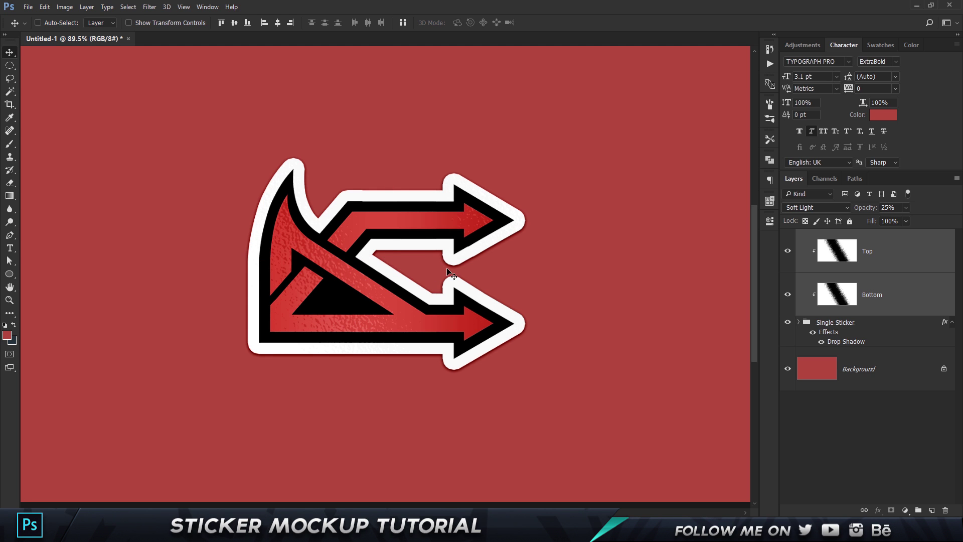
scroll(299, 240, up, 1)
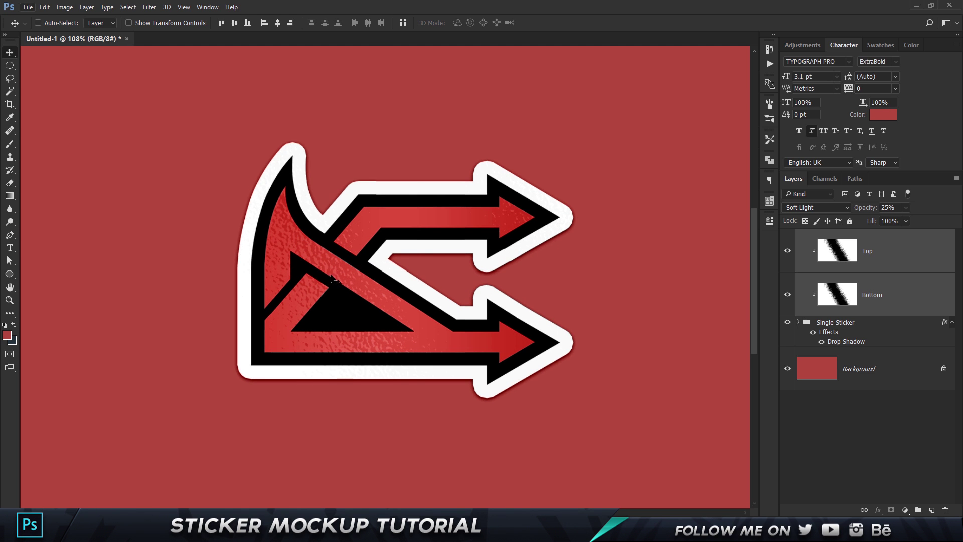
scroll(396, 292, down, 1)
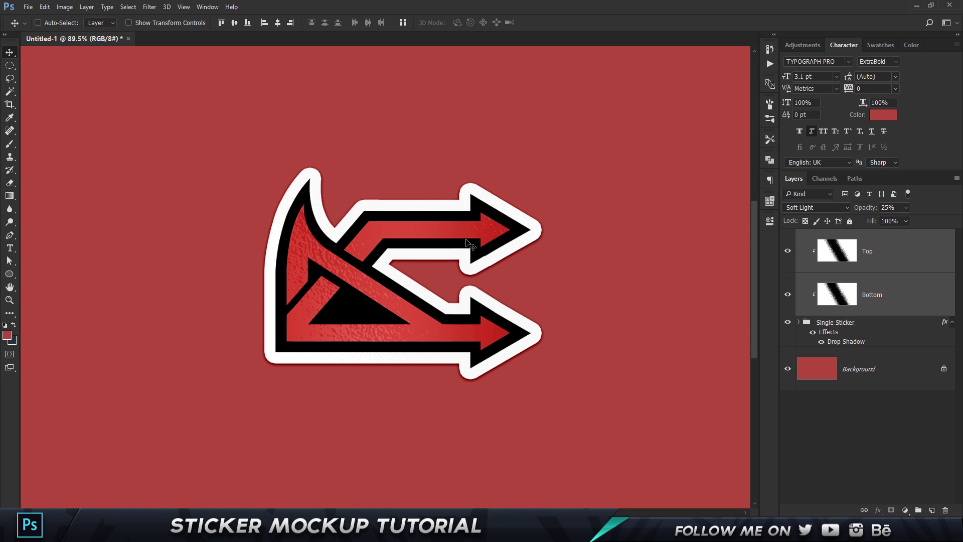
- Scale the clipped Top and Bottom textures down to about 60%
key(ctrl+t)
scroll(552, 195, down, 4)
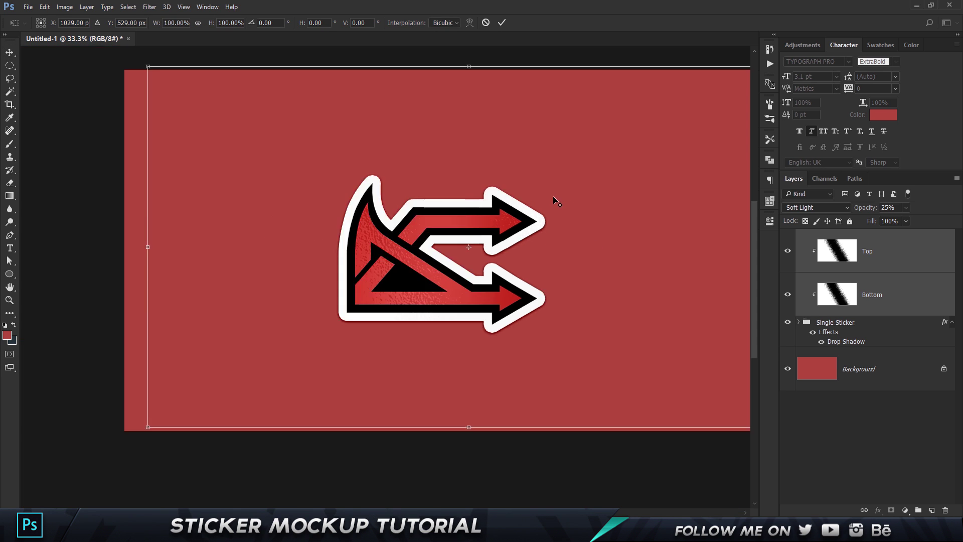
scroll(525, 221, up, 1)
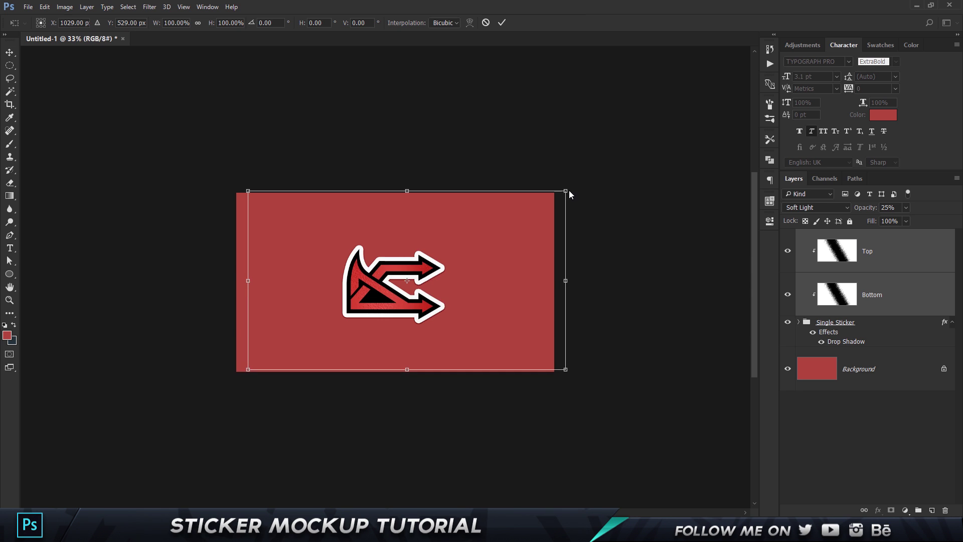
drag(567, 190, 496, 214)
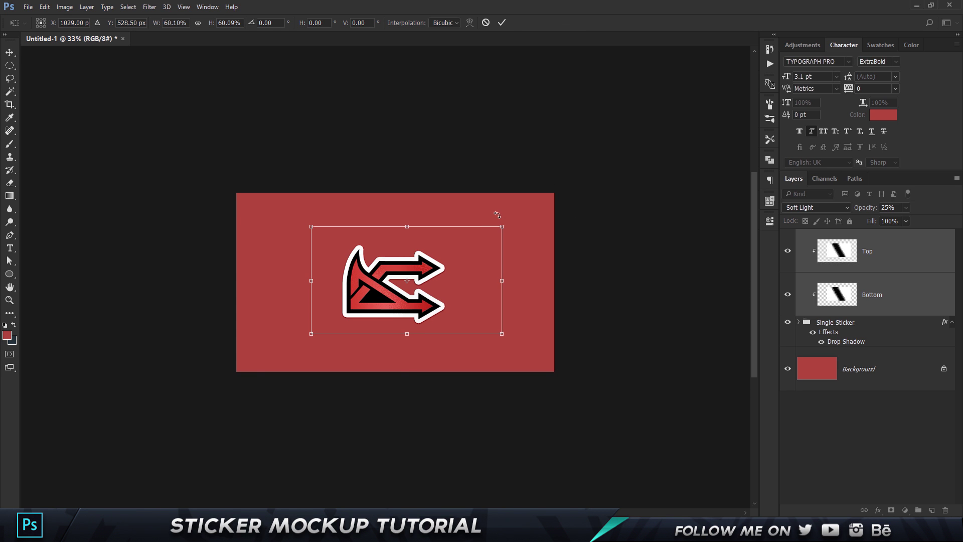
key(Return)
- Shift the shine texture diagonally across the sticker
scroll(432, 240, up, 5)
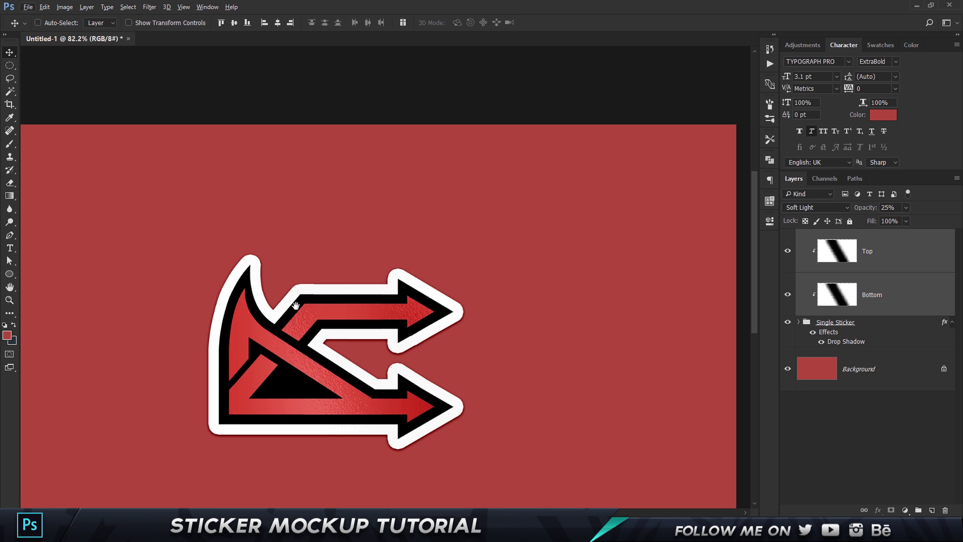
drag(317, 273, 346, 294)
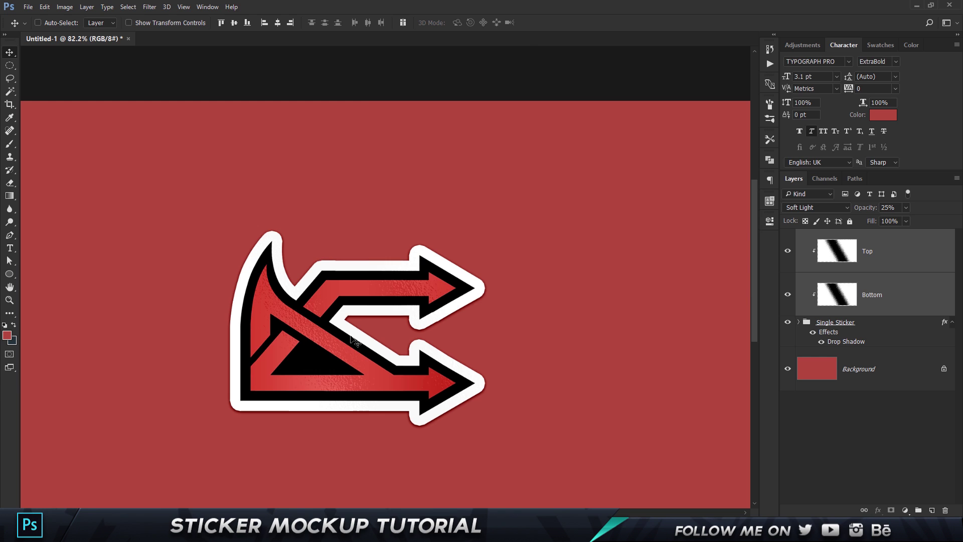
scroll(377, 267, down, 1)
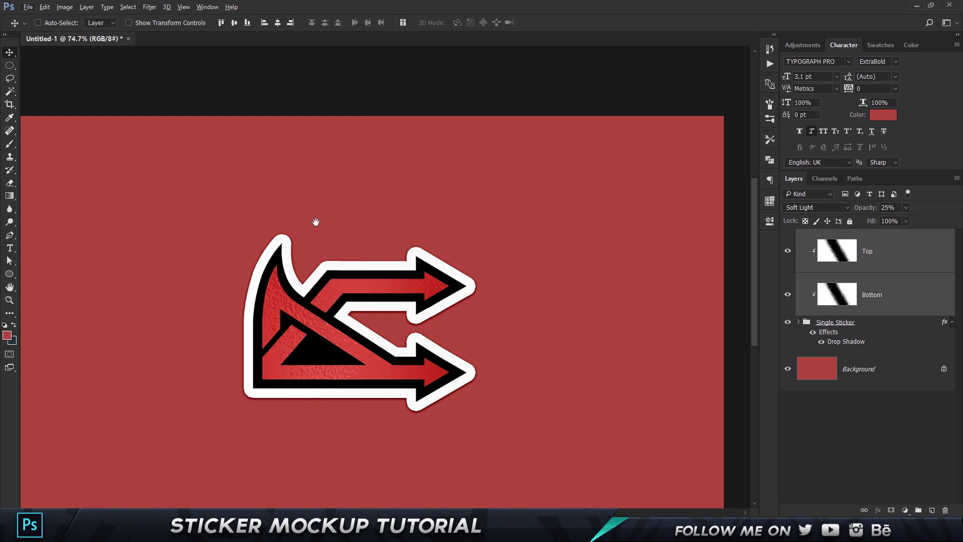
scroll(316, 222, down, 1)
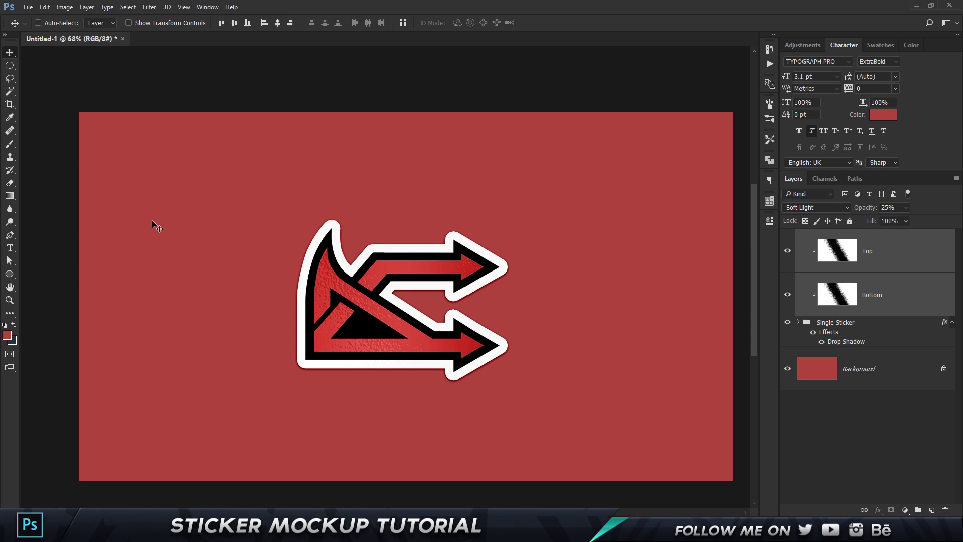
- Group Single Sticker with its textures, name the group 'Sticker', and keep it near the centre
shift+click(887, 326)
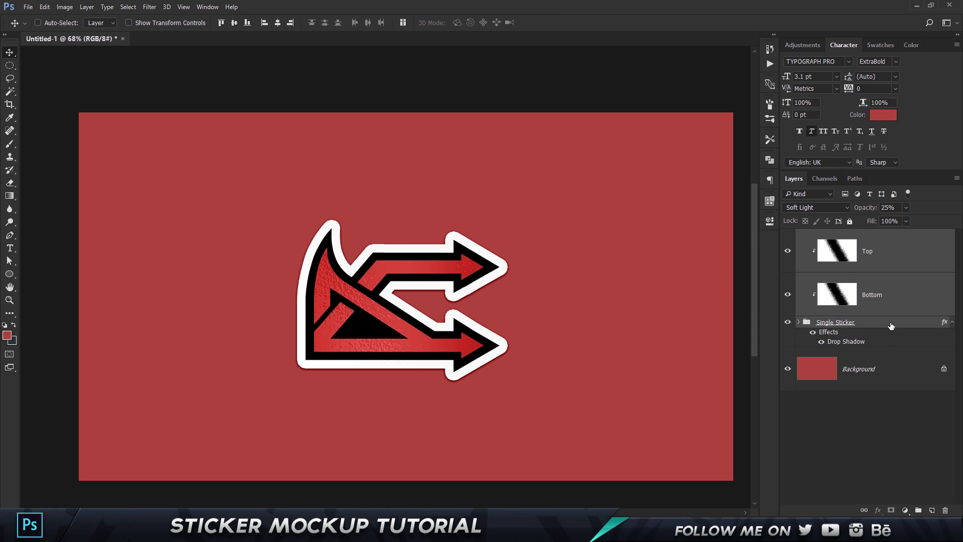
key(ctrl+g)
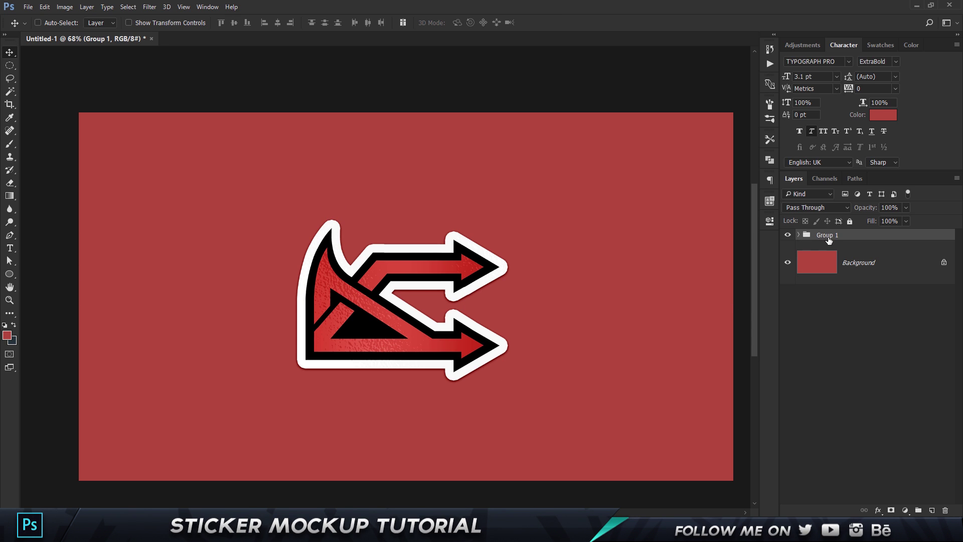
double_click(826, 236)
text(Sticker)
key(Return)
drag(380, 331, 241, 296)
key(ctrl+z)
- Duplicate the Sticker group and rotate each copy slightly, up to Sticker copy 3
key(ctrl+j)
key(ctrl+t)
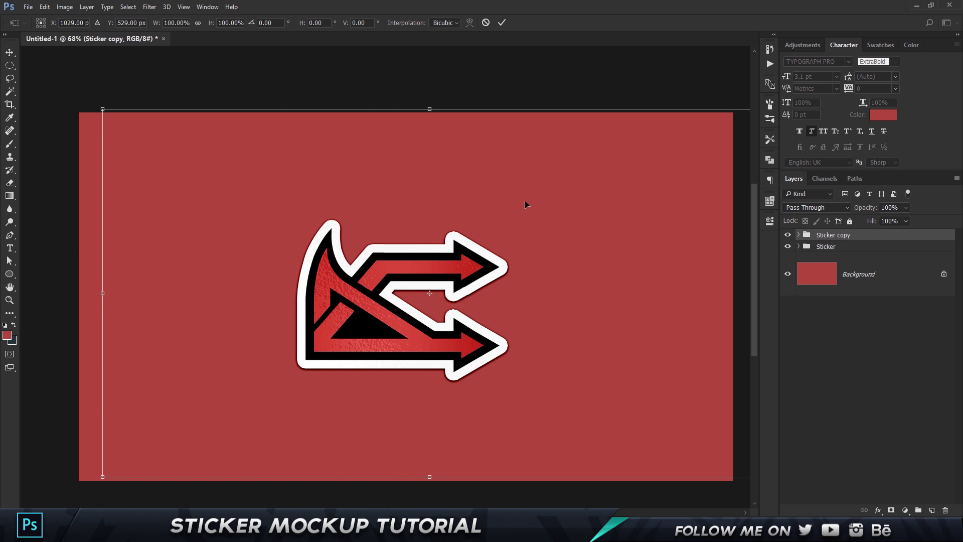
drag(355, 73, 345, 78)
key(Return)
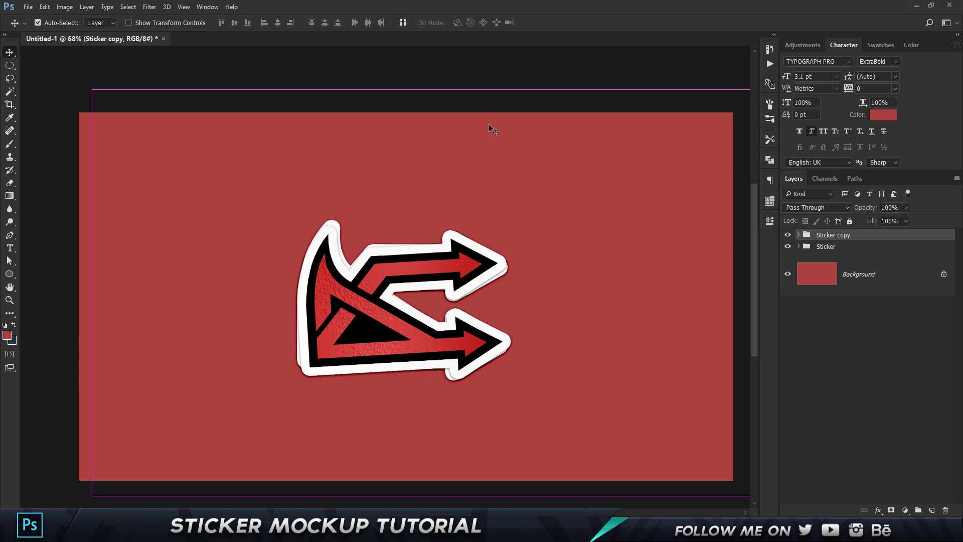
key(ctrl+alt+shift+t)
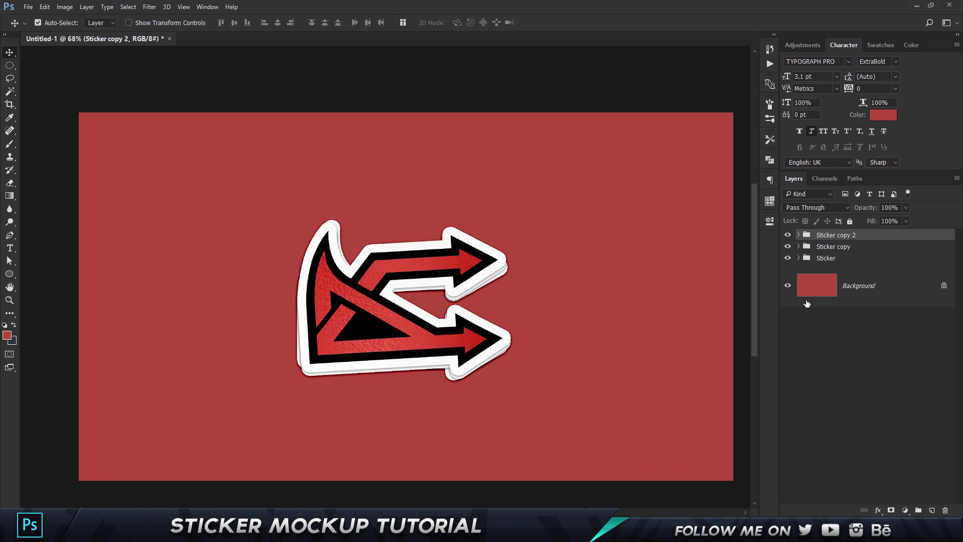
key(ctrl+j)
key(ctrl+shift+t)
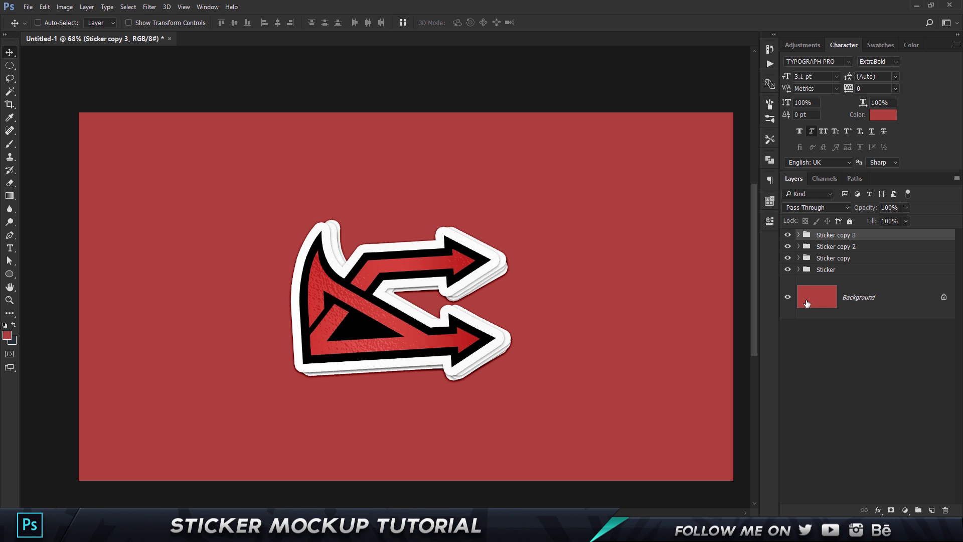
key(ctrl+t)
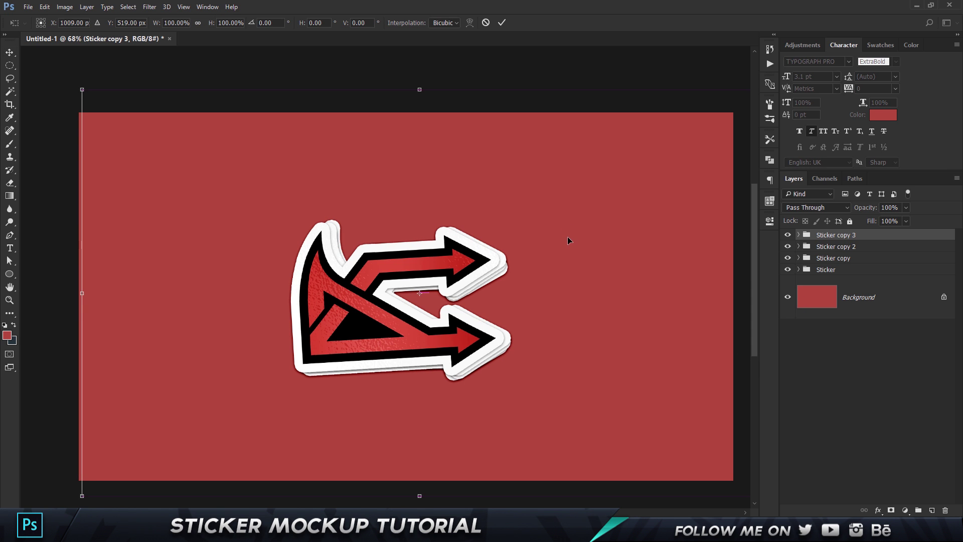
drag(506, 72, 523, 71)
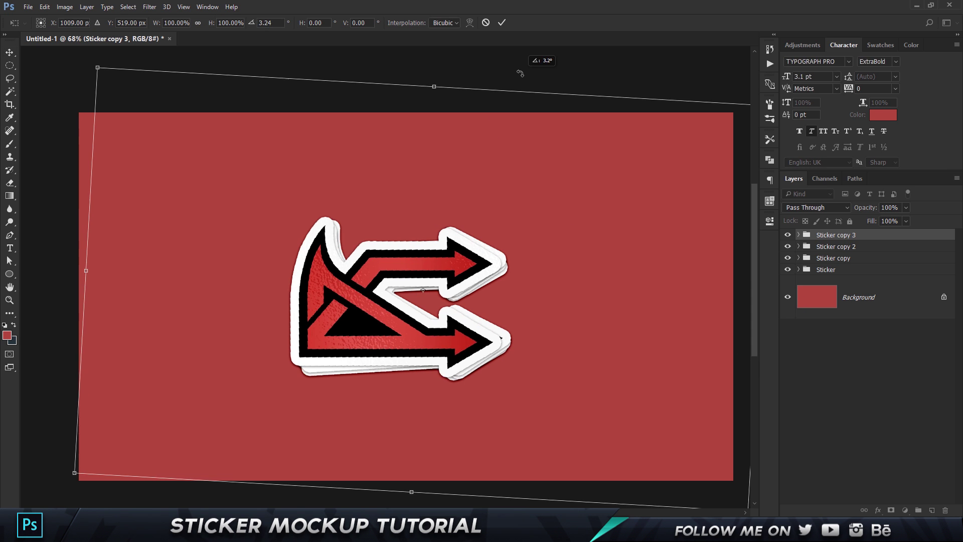
key(Return)
- Add Sticker copy 4 and 5, each rotated a bit further, and nudge the top one down
key(ctrl+alt+shift+t)
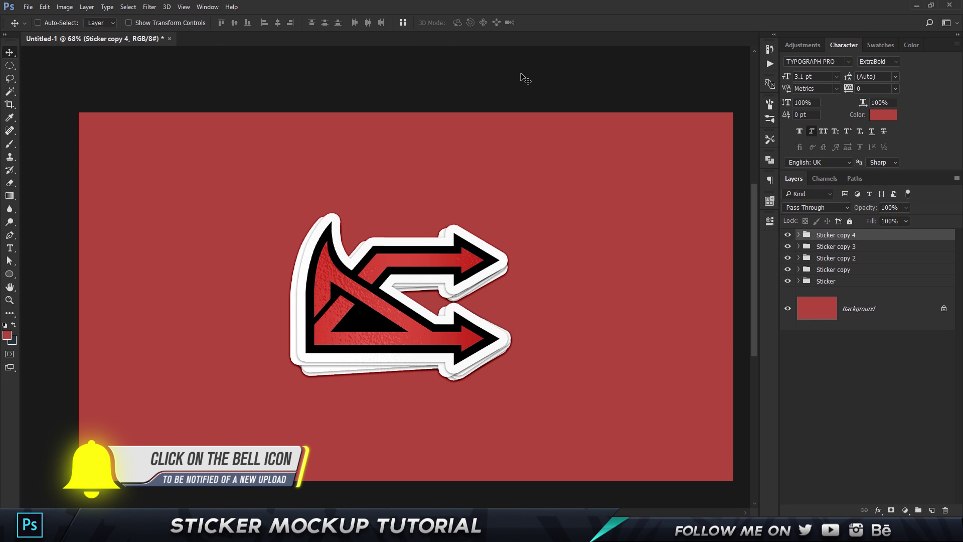
key(ctrl+shift+t)
key(ctrl)
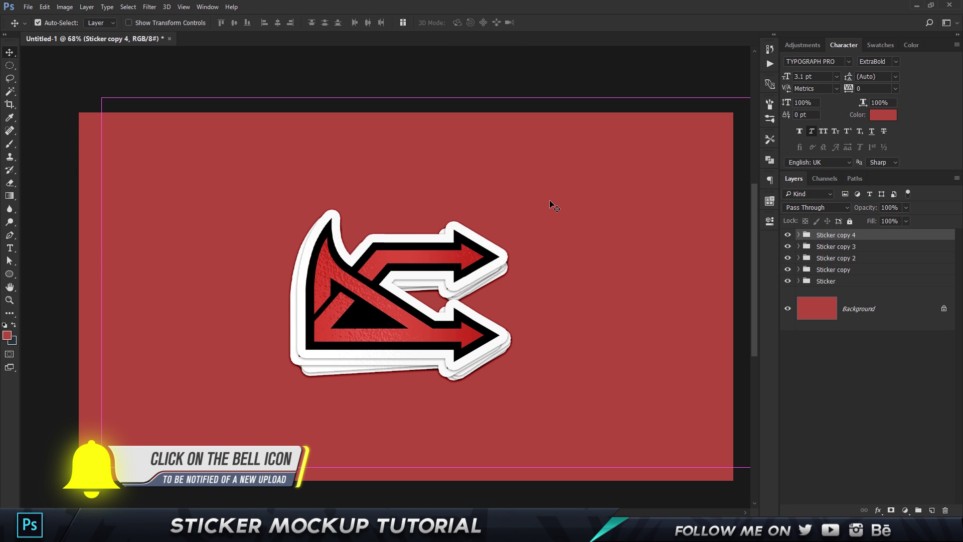
key(ctrl+alt+shift+t)
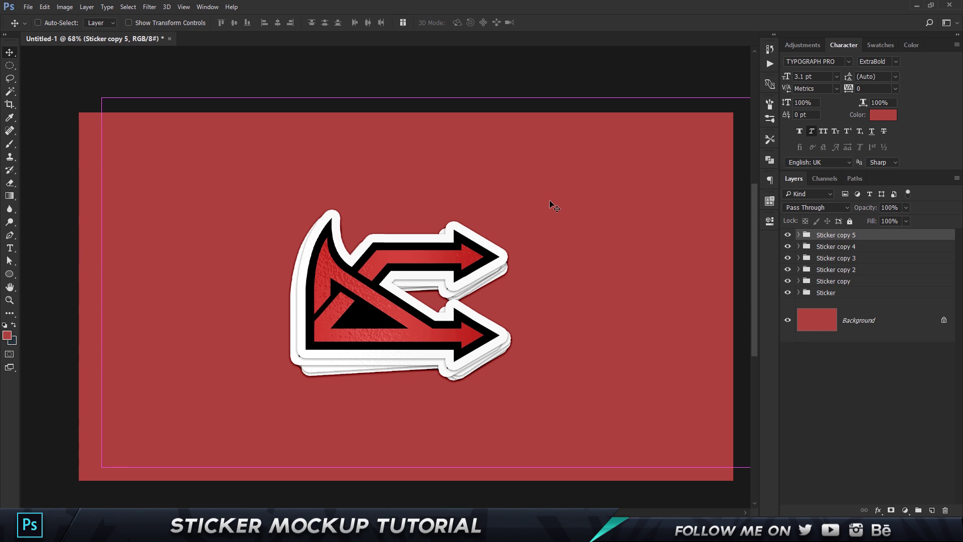
key(ctrl+shift+t)
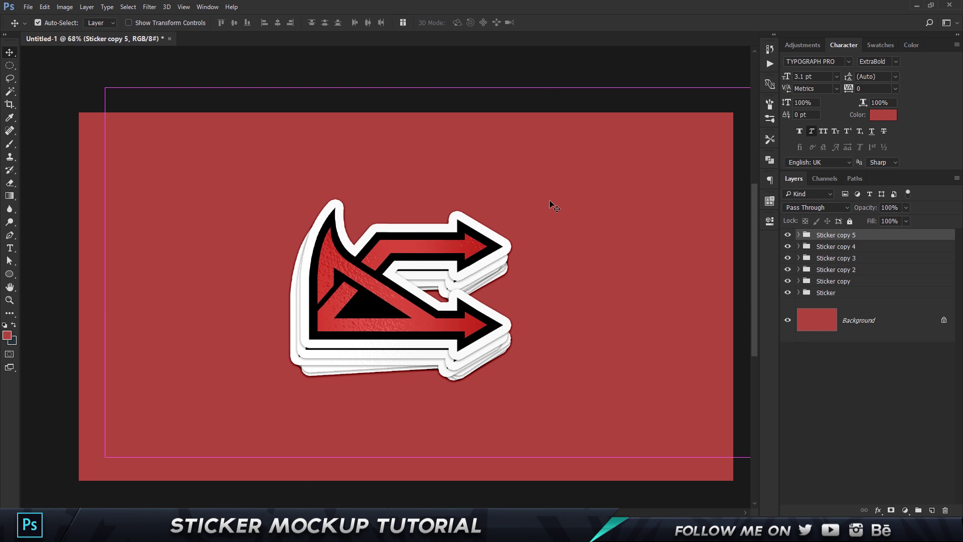
key(ctrl+t)
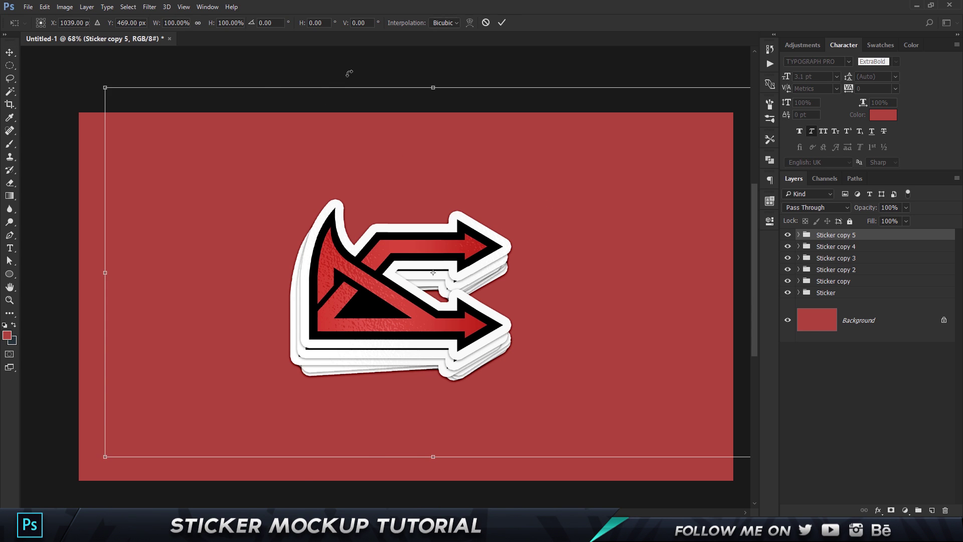
drag(349, 71, 332, 76)
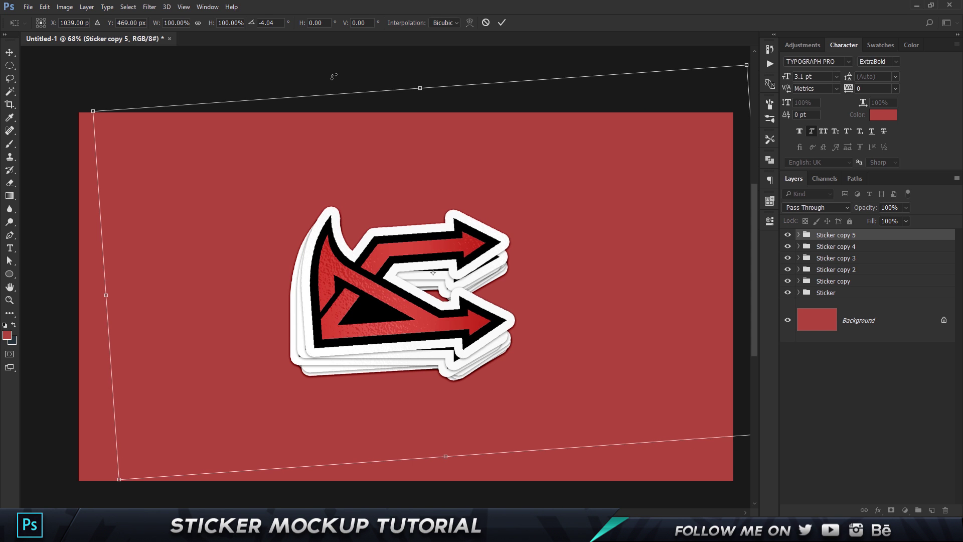
key(Return)
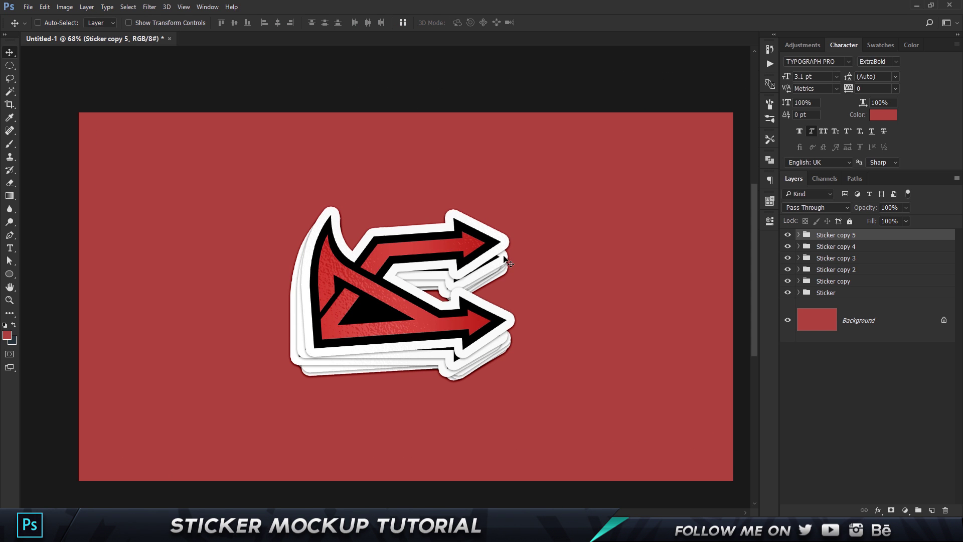
key(shift+Down)
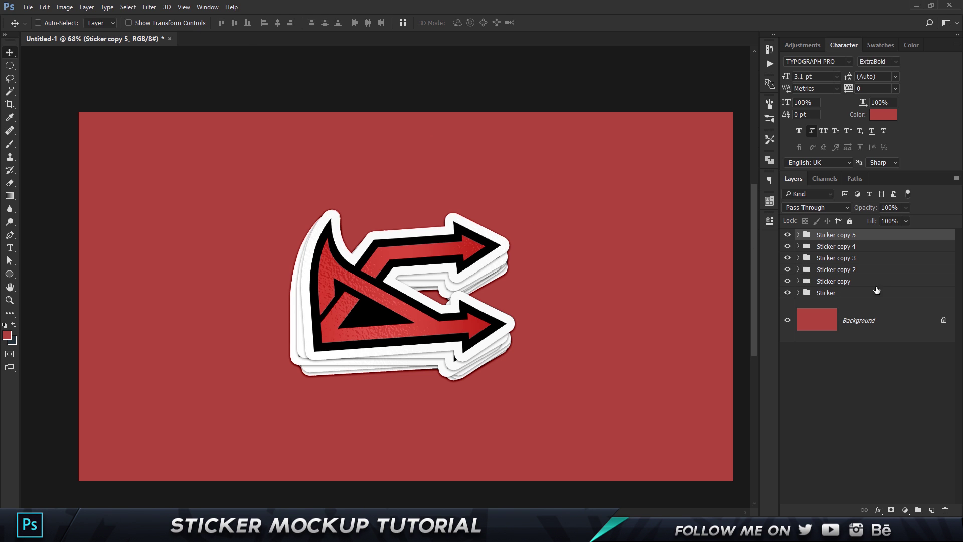
- Expand the Sticker and Single Sticker groups and open the DC_Stroked Logo smart object
click(801, 292)
click(799, 292)
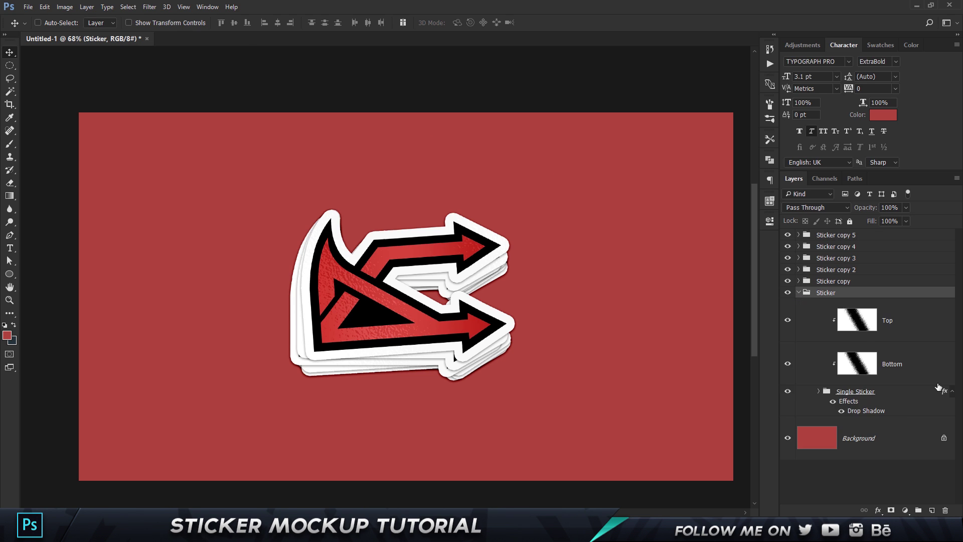
click(818, 391)
scroll(853, 401, down, 1)
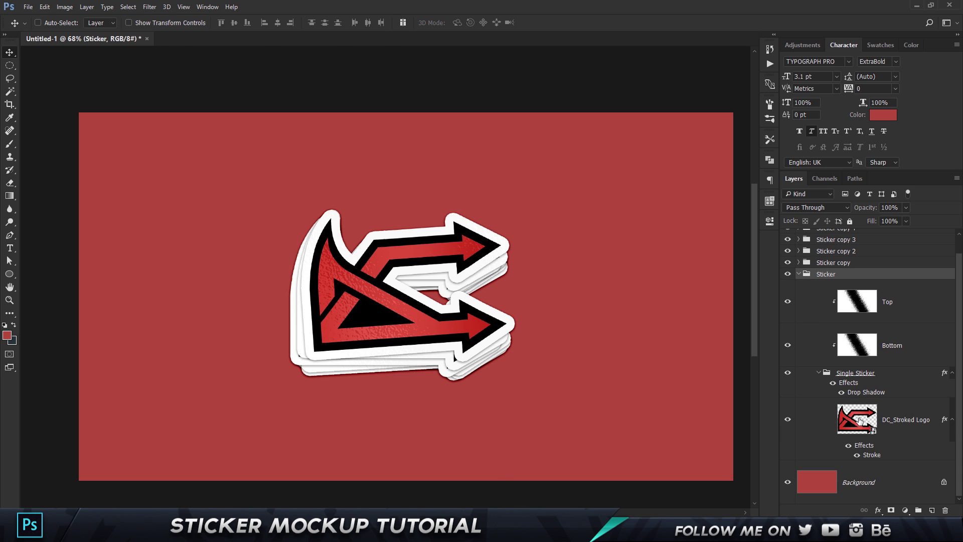
double_click(856, 419)
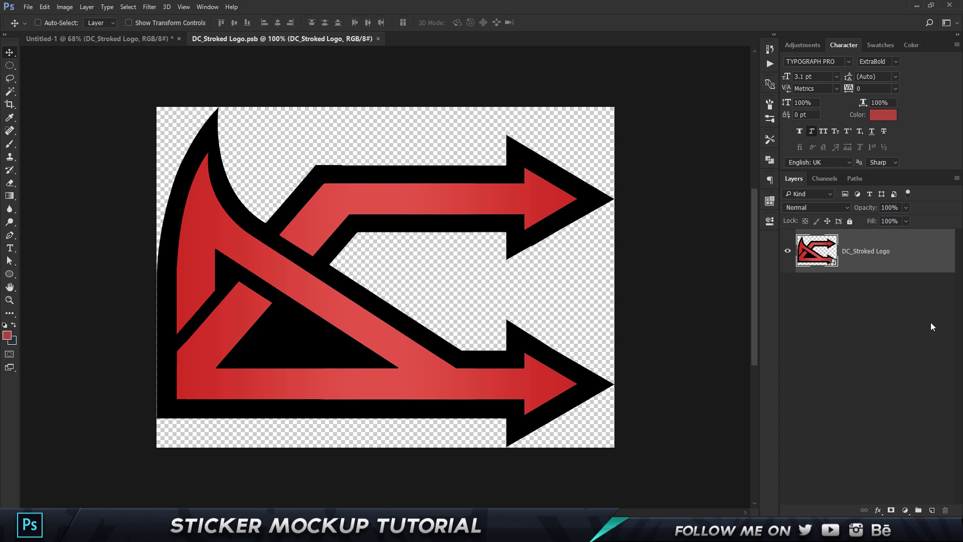
- Add a letter 'A' text layer and enlarge it to fill the canvas height, centred
click(10, 247)
click(311, 279)
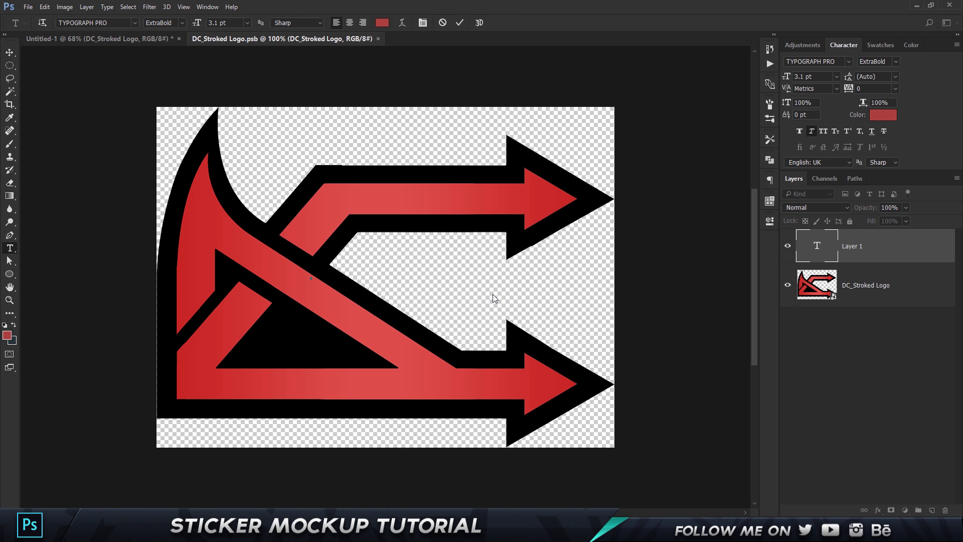
text(A)
key(ctrl+Return)
key(ctrl+t)
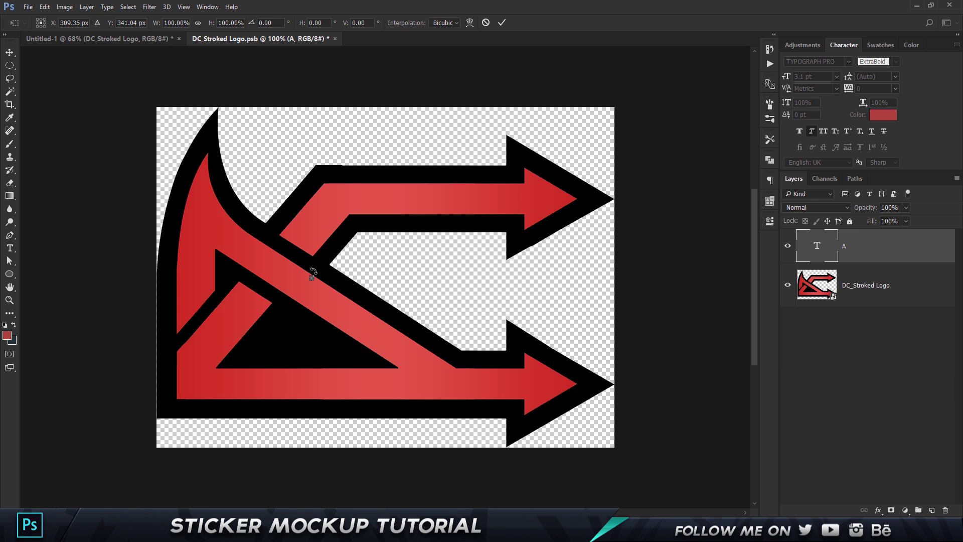
drag(322, 266, 527, 140)
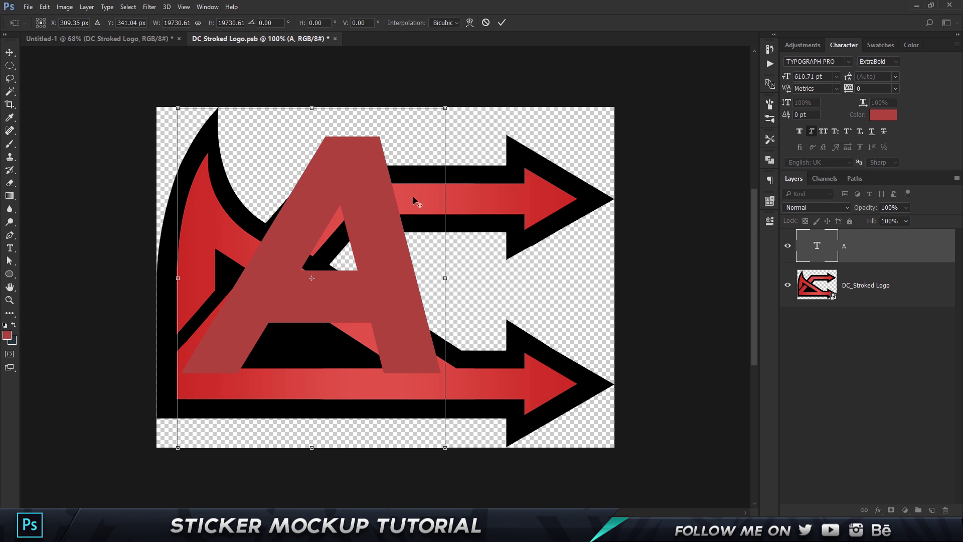
drag(376, 233, 426, 244)
key(Return)
- Hide the original logo and save the smart object so the stickers update
key(v)
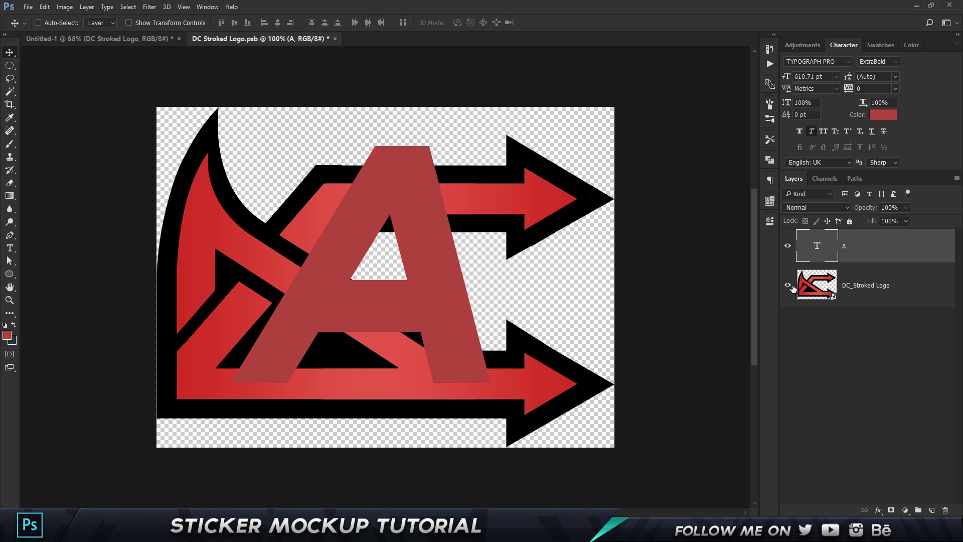
click(788, 286)
key(ctrl+s)
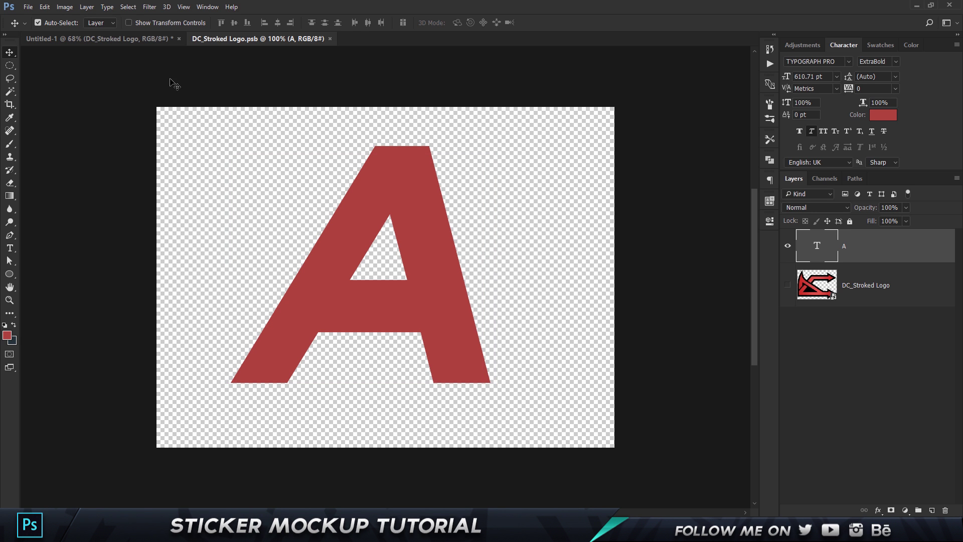
key(ctrl+Tab)
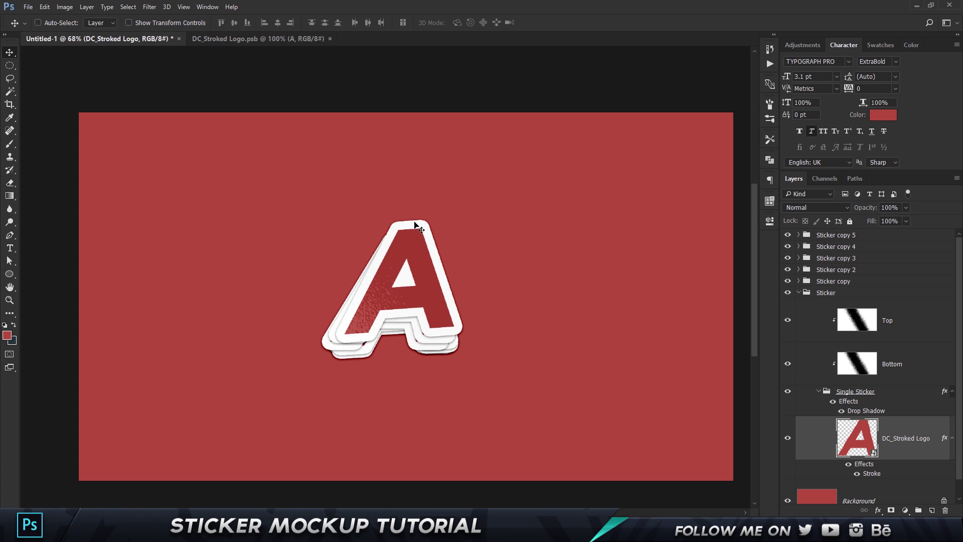
- In DC_Stroked Logo.psb, recolour the letter A text to purple hex 6000ff
click(283, 41)
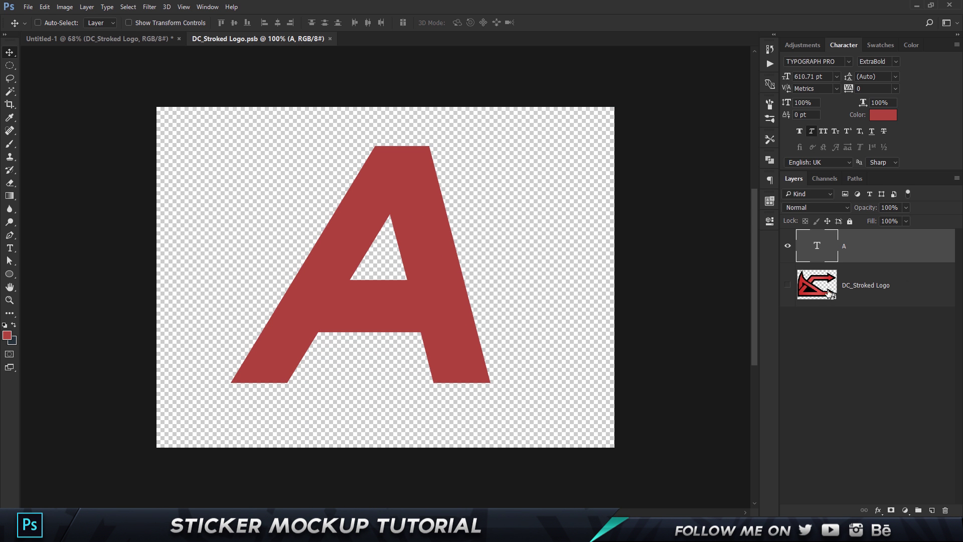
double_click(816, 245)
click(883, 115)
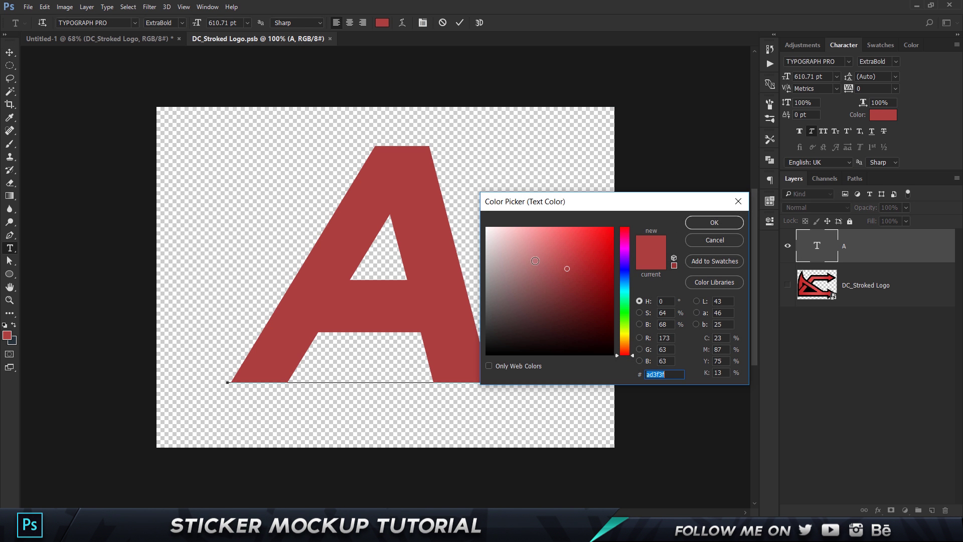
text(6000ff)
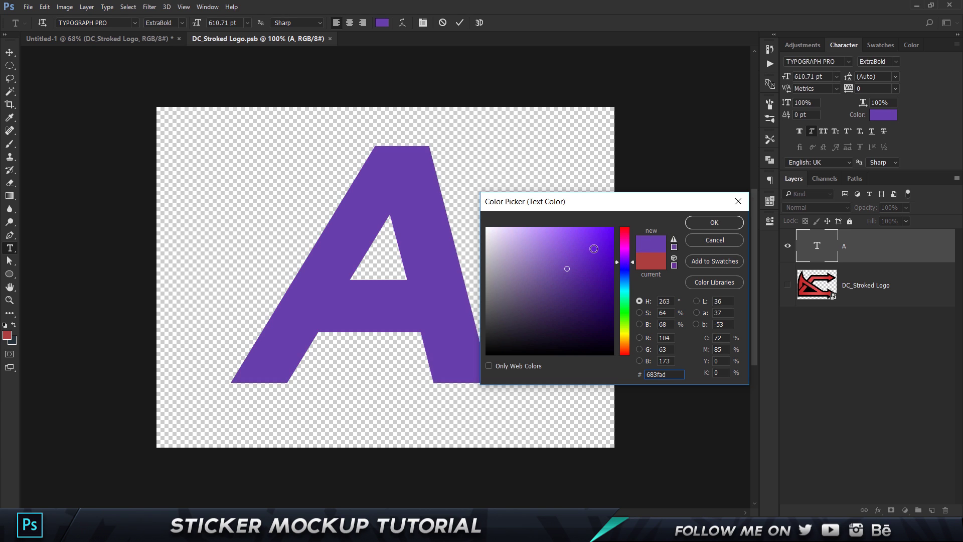
click(714, 222)
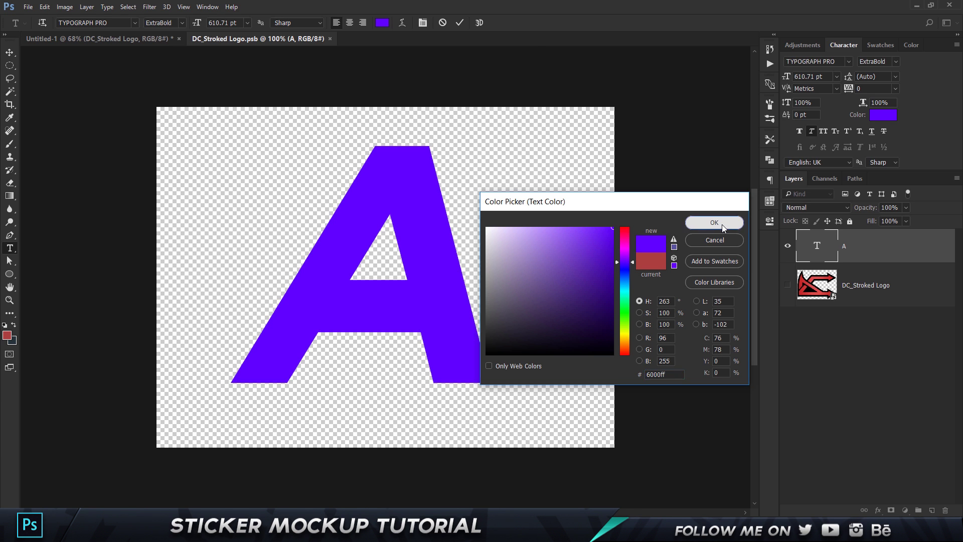
click(660, 221)
key(v)
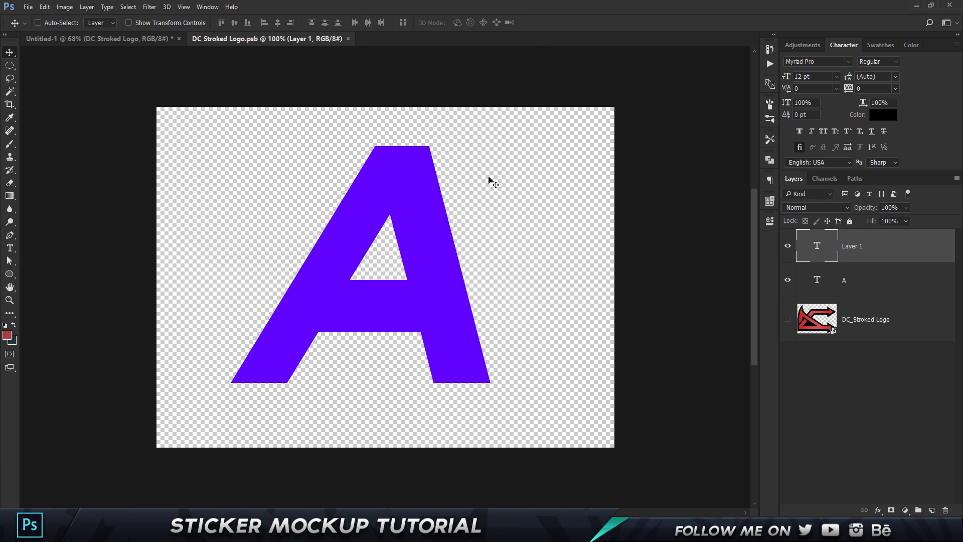
click(900, 285)
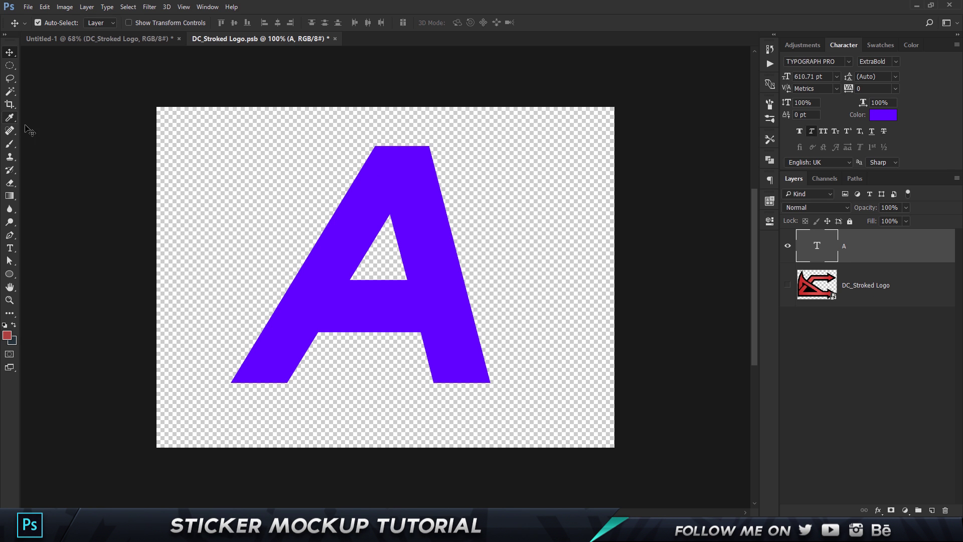
- Switch to the Untitled-1 document to see the stickers showing the purple A
click(141, 43)
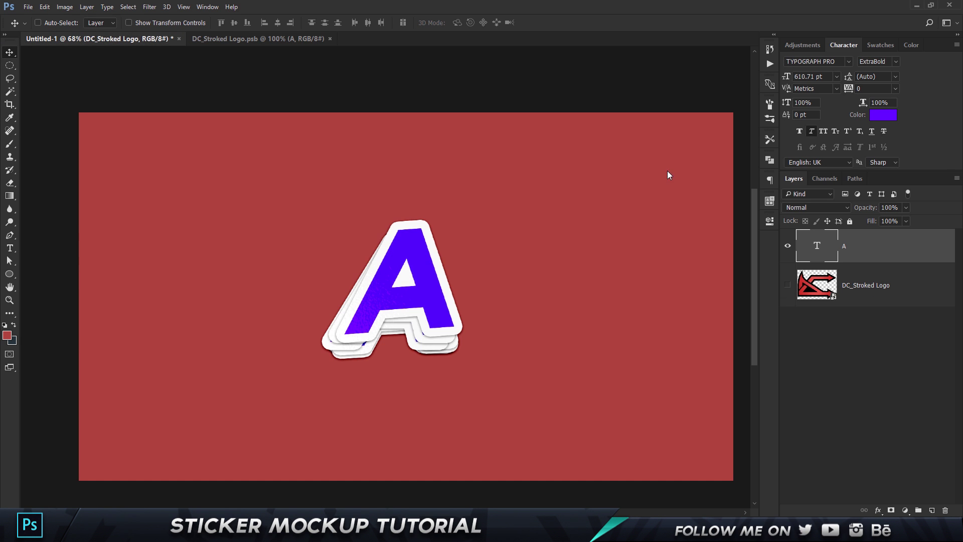